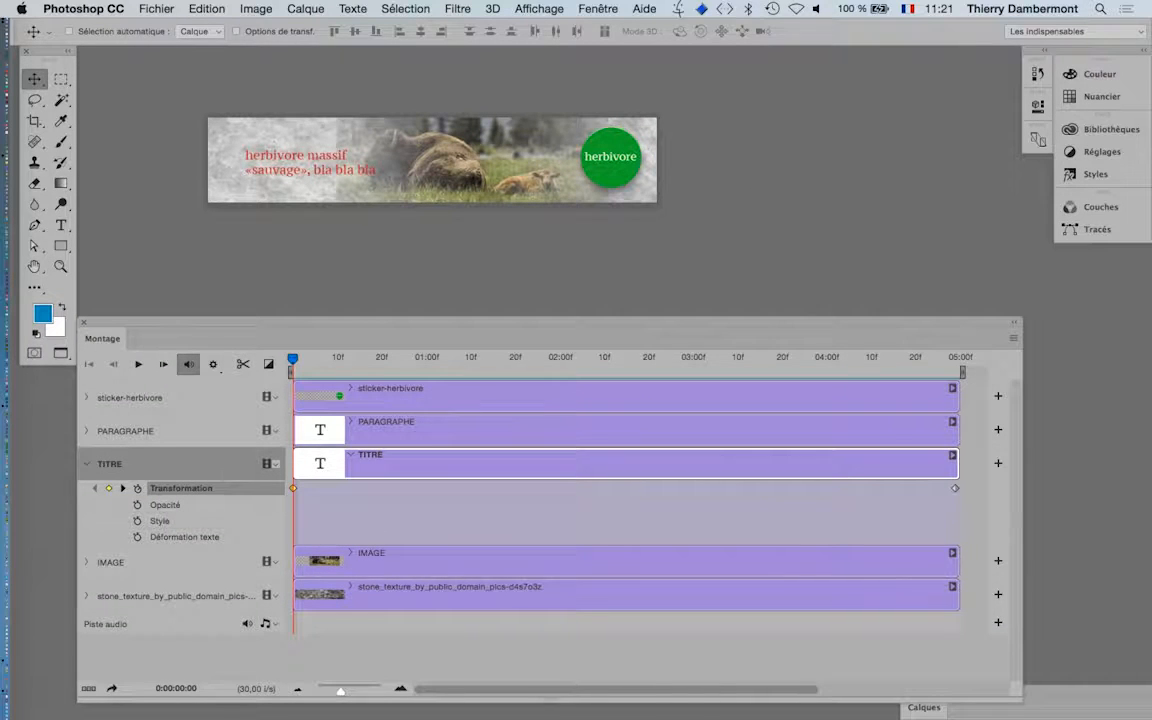
Float the Calques panel beside the banner and move the playhead to the last frame, 0:00:04:29, where the title is visible.
drag(924, 707, 718, 67)
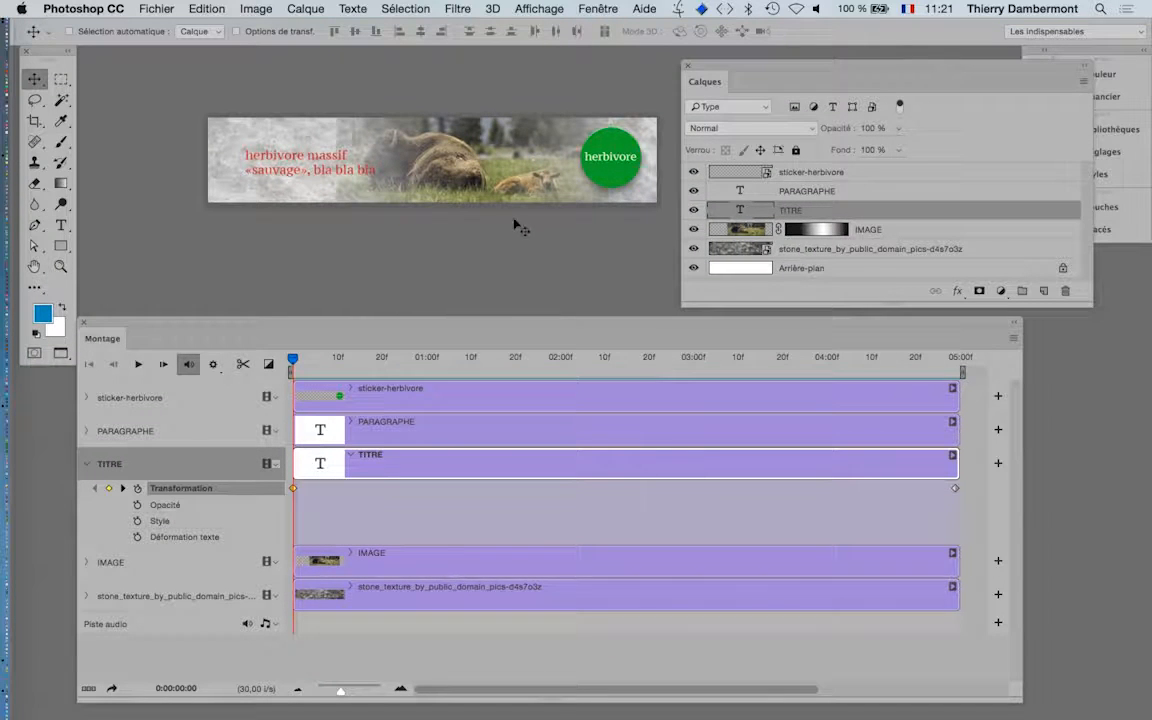
click(305, 8)
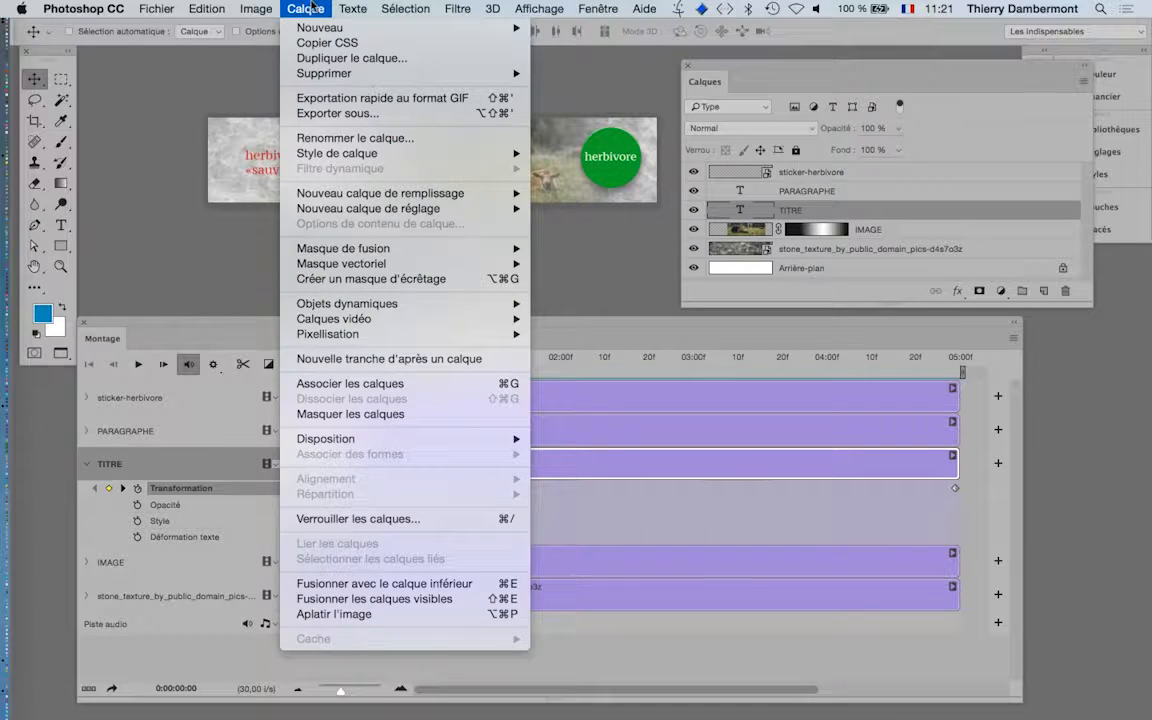
click(312, 6)
drag(295, 361, 955, 376)
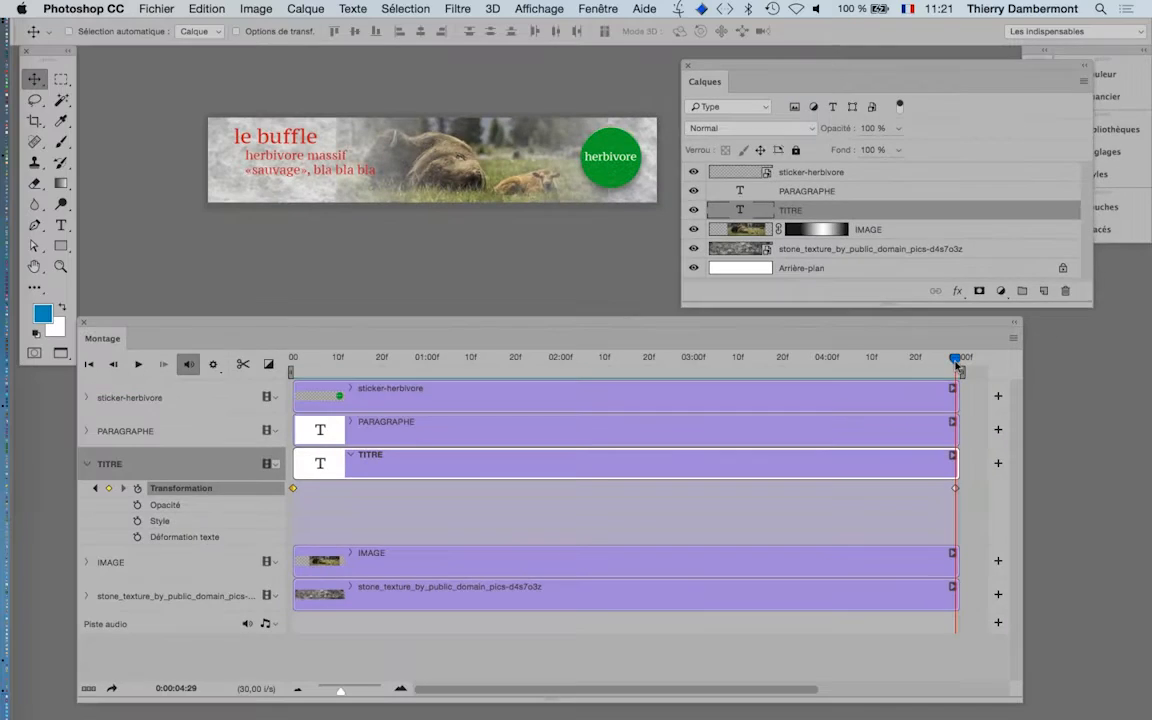
key(super+plus)
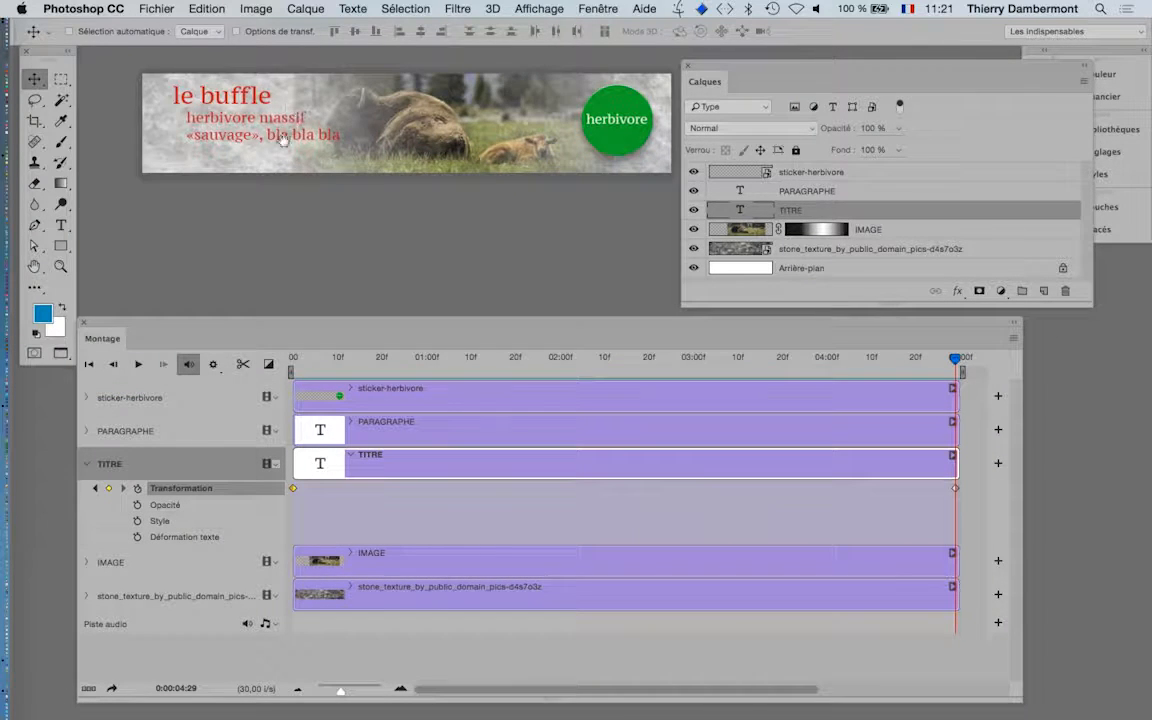
drag(284, 144, 302, 208)
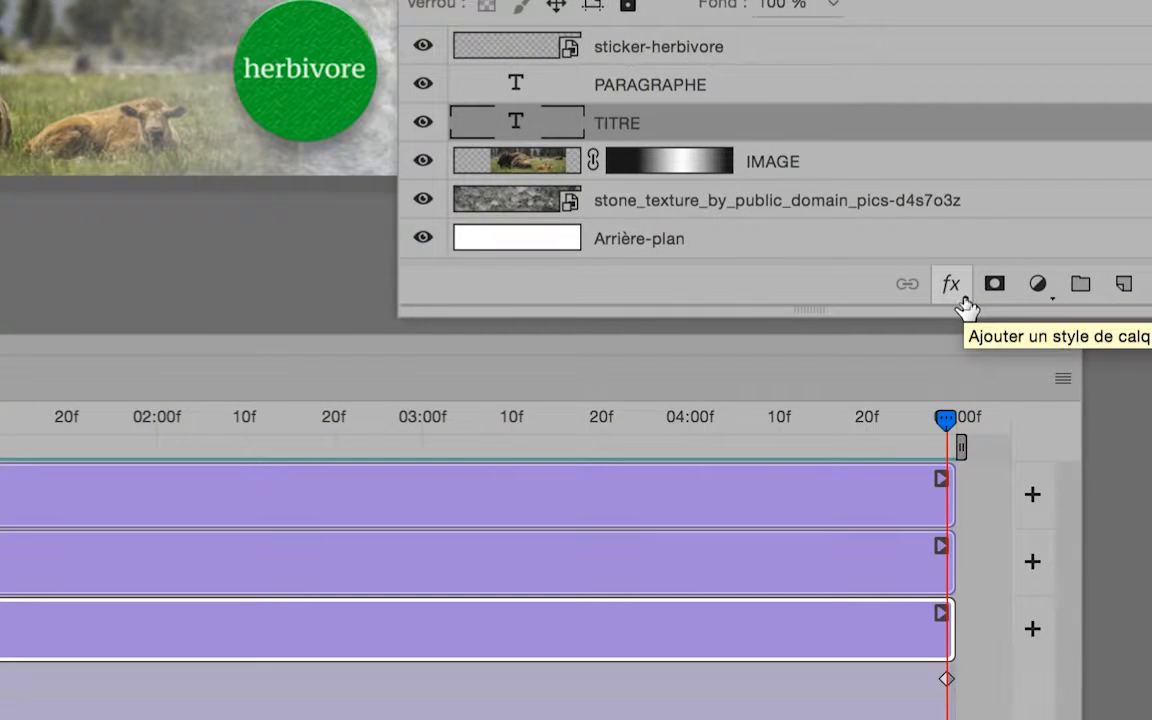
Add a drop shadow (Ombre portée) to the TITRE layer with a 3 px distance and a 5 px size.
click(952, 286)
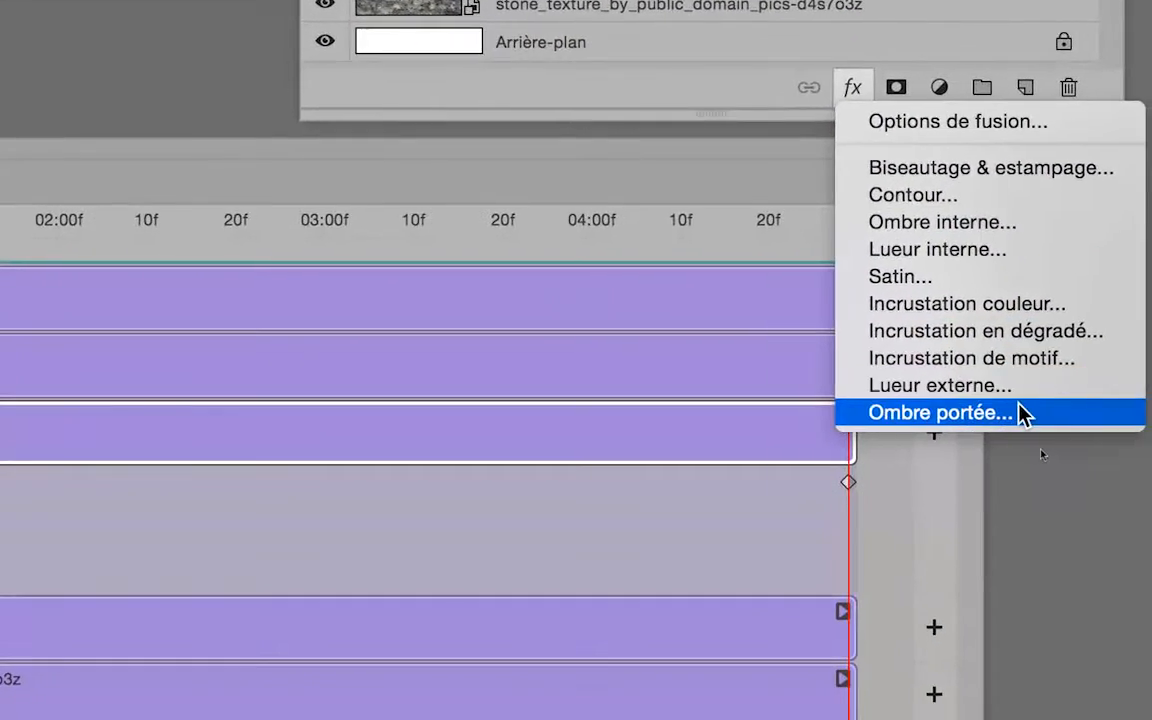
click(1038, 445)
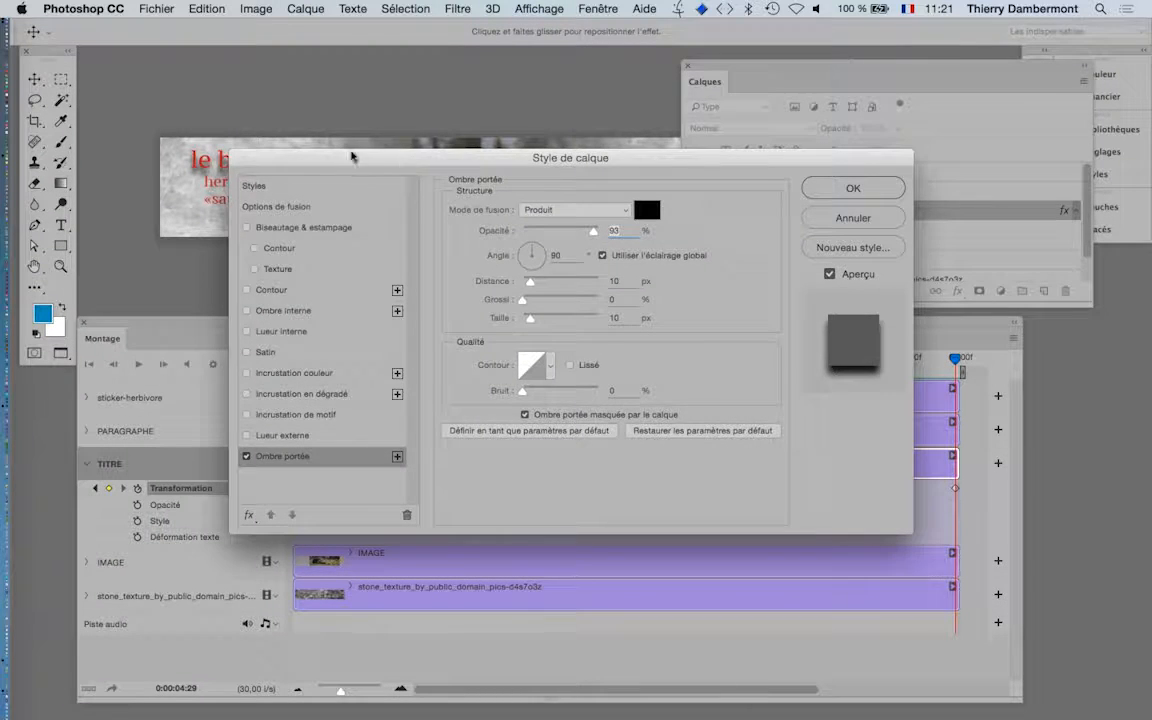
drag(362, 157, 522, 196)
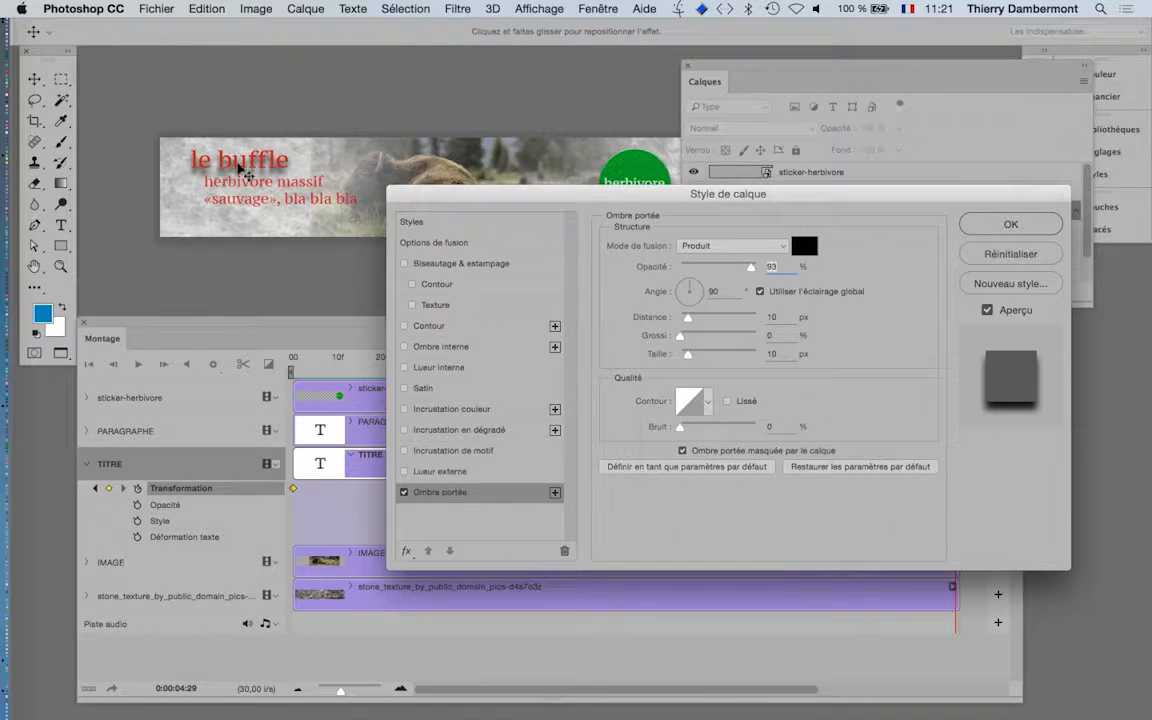
super+click(235, 164)
super+click(235, 164)
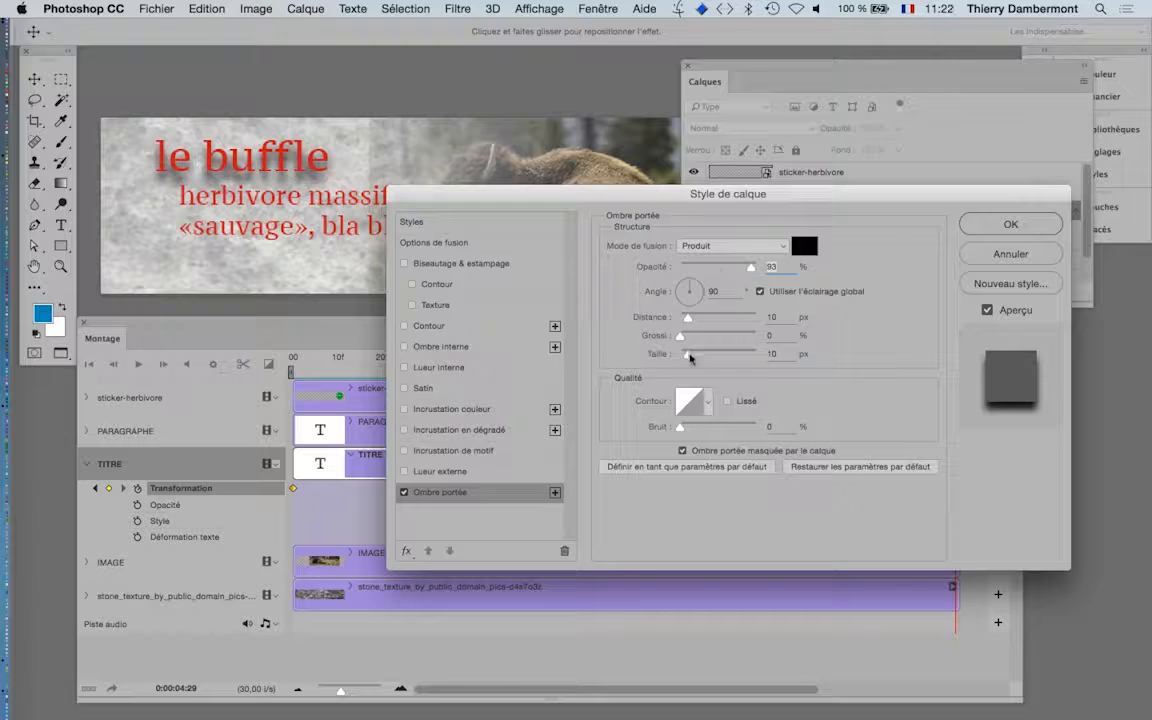
drag(687, 354, 685, 319)
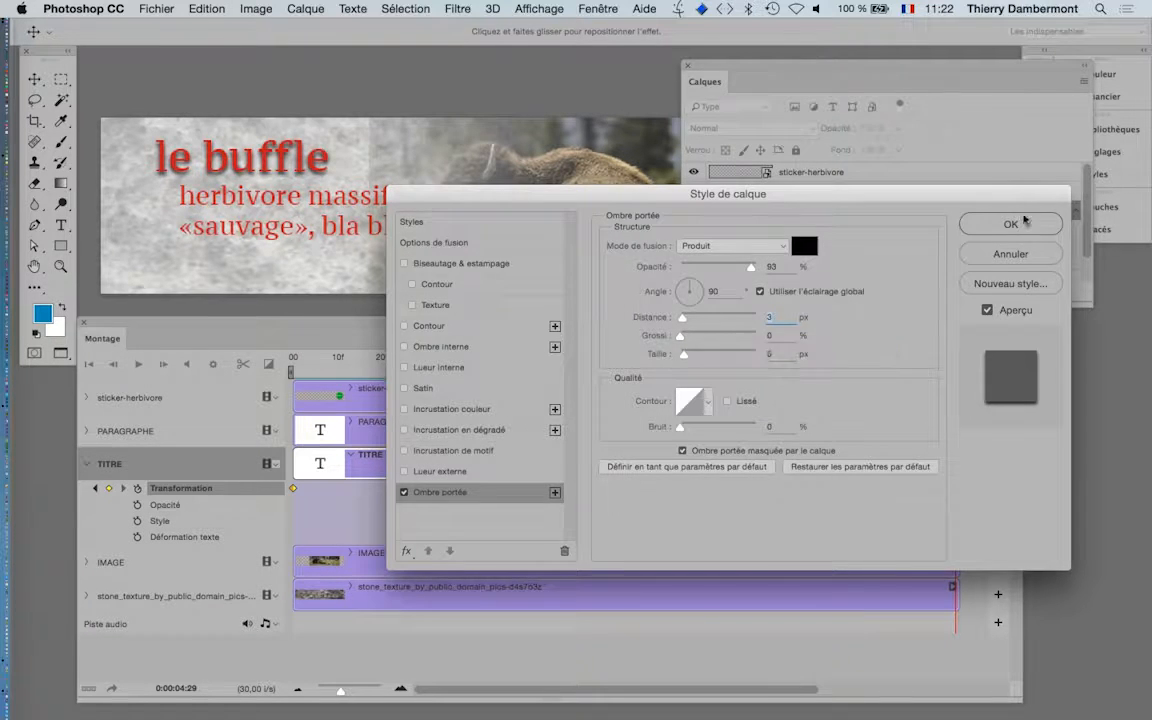
click(1024, 219)
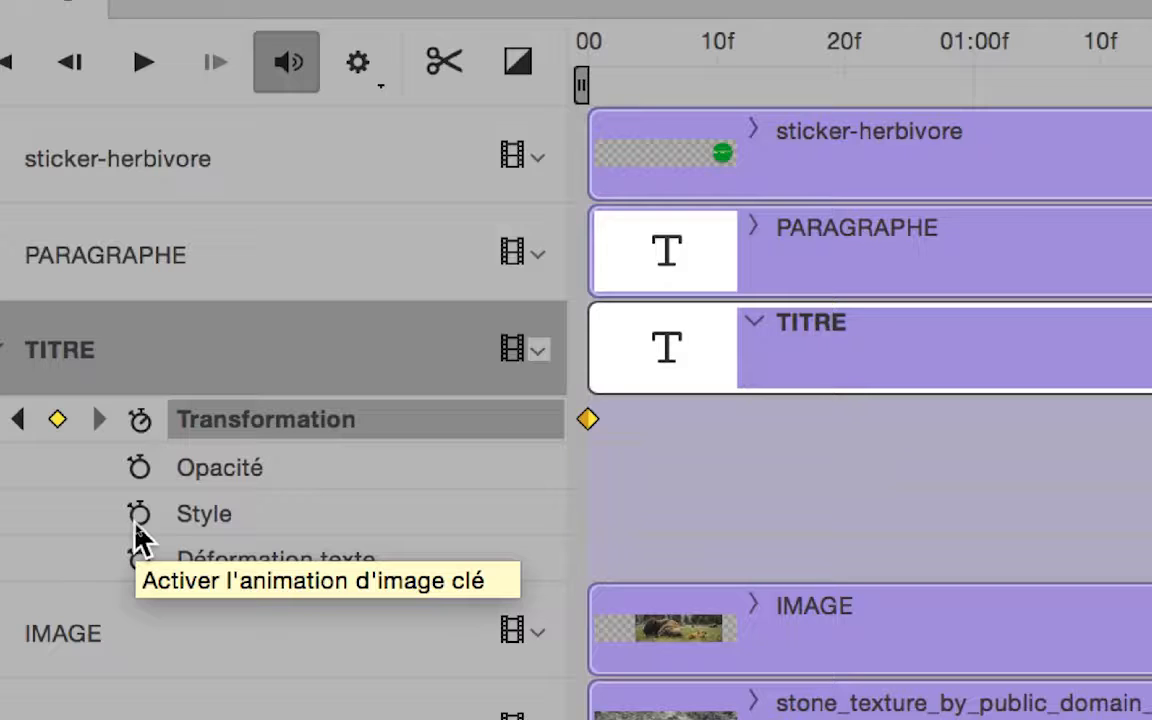
Enable Style keyframe animation for TITRE at the last frame and put the Calques panel away.
click(137, 522)
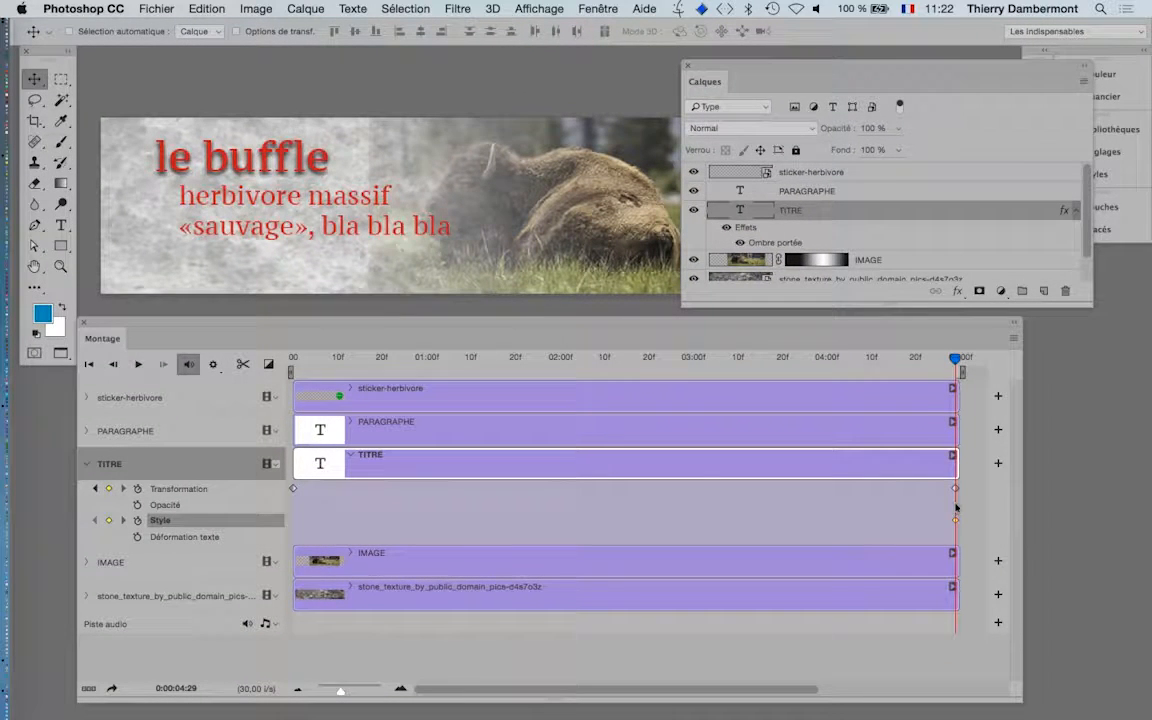
drag(715, 68, 928, 66)
click(908, 63)
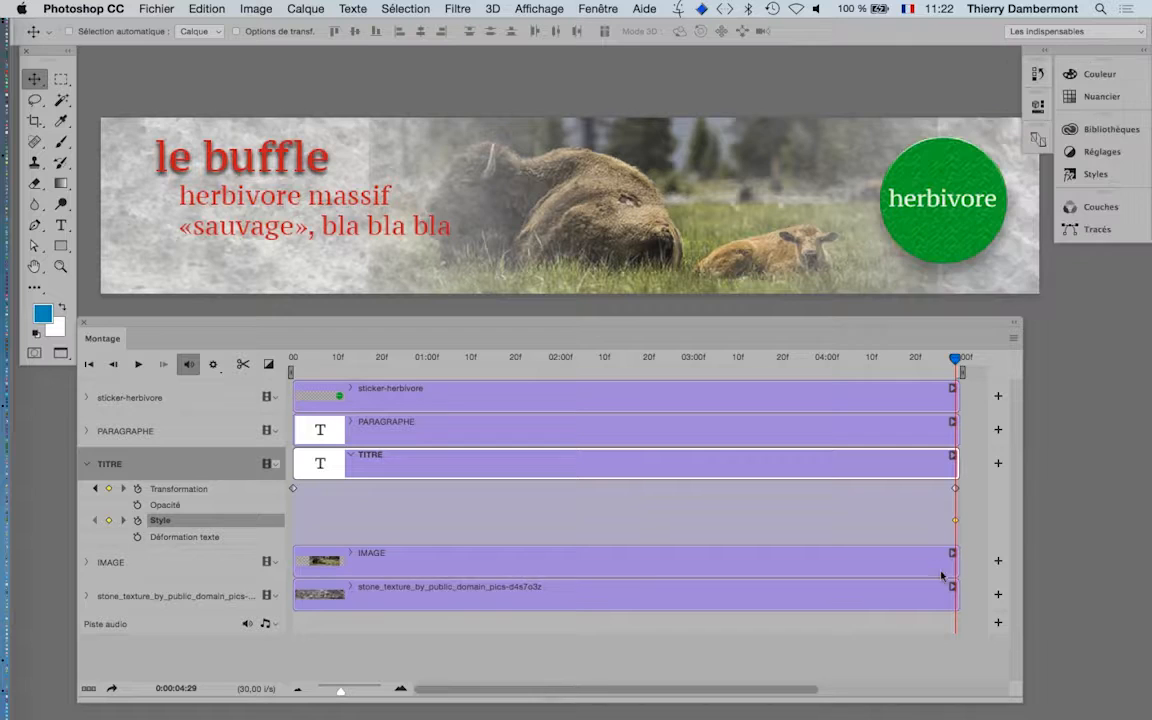
At the first frame, set TITRE's drop shadow to 49 % opacity, 27 px distance and 73 px size.
drag(958, 370, 292, 368)
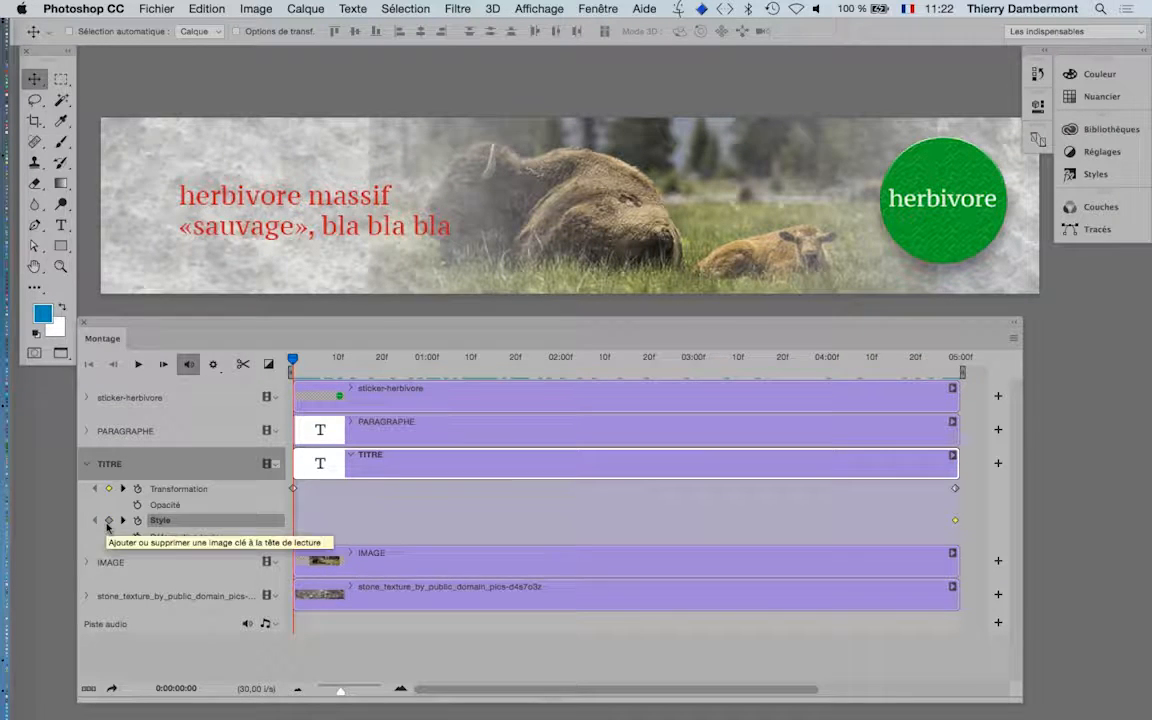
click(305, 9)
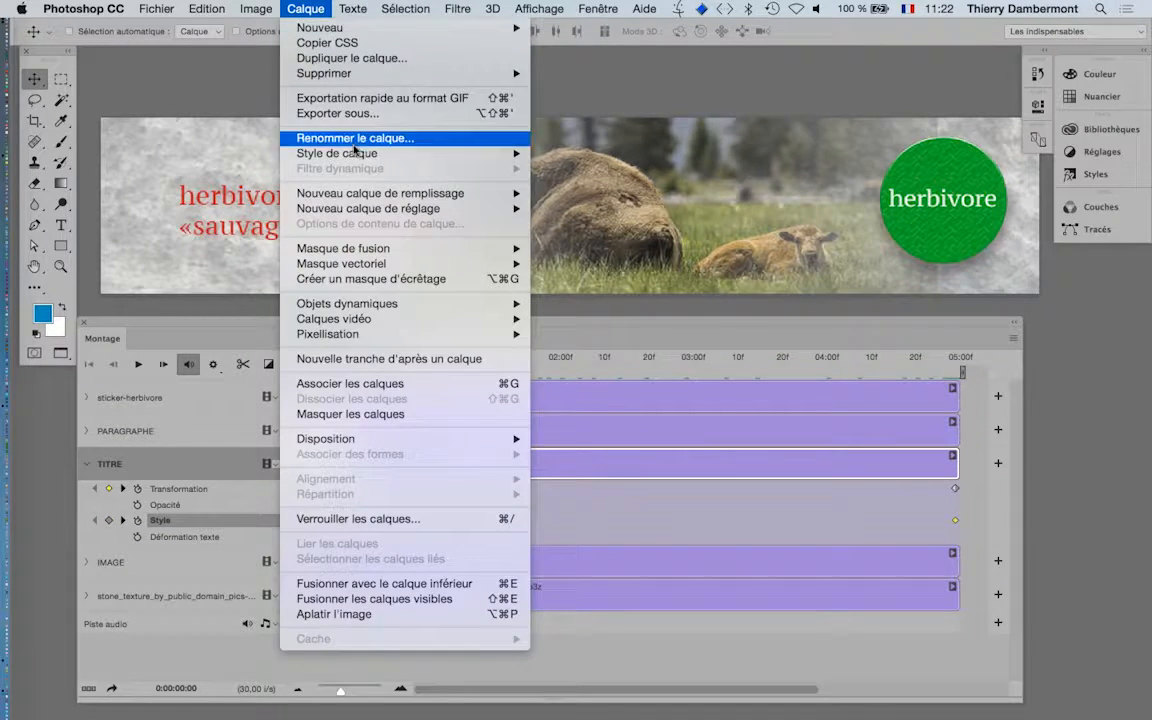
mouse_move(355, 153)
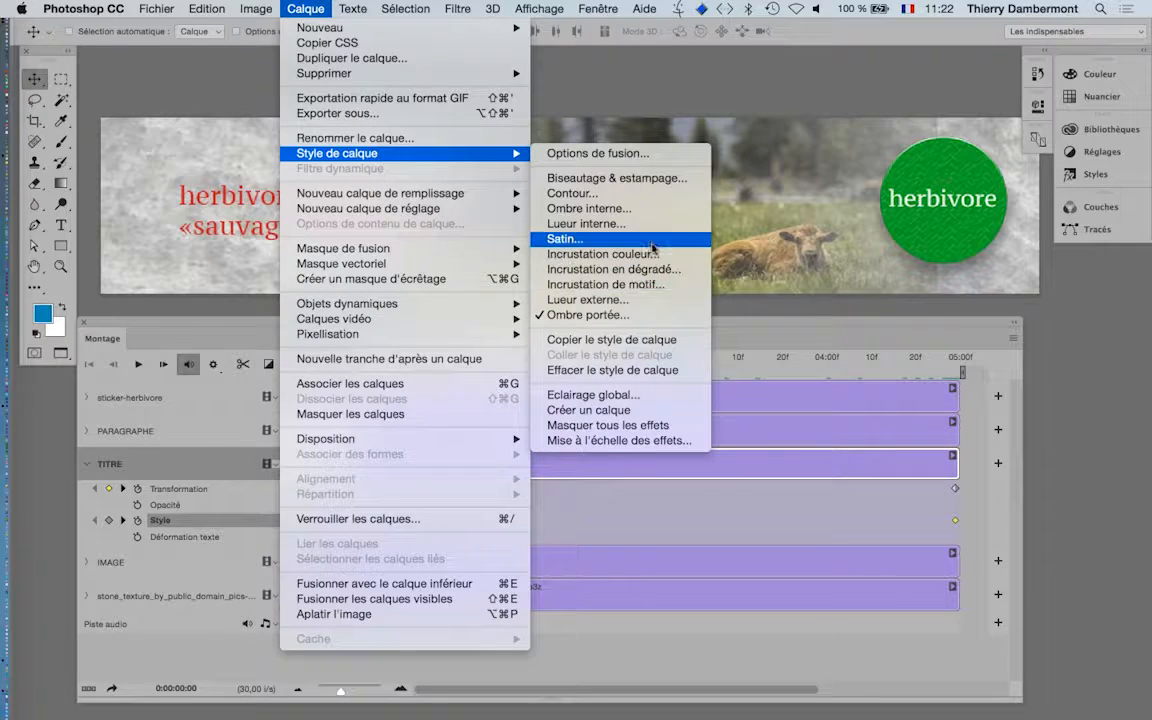
click(633, 316)
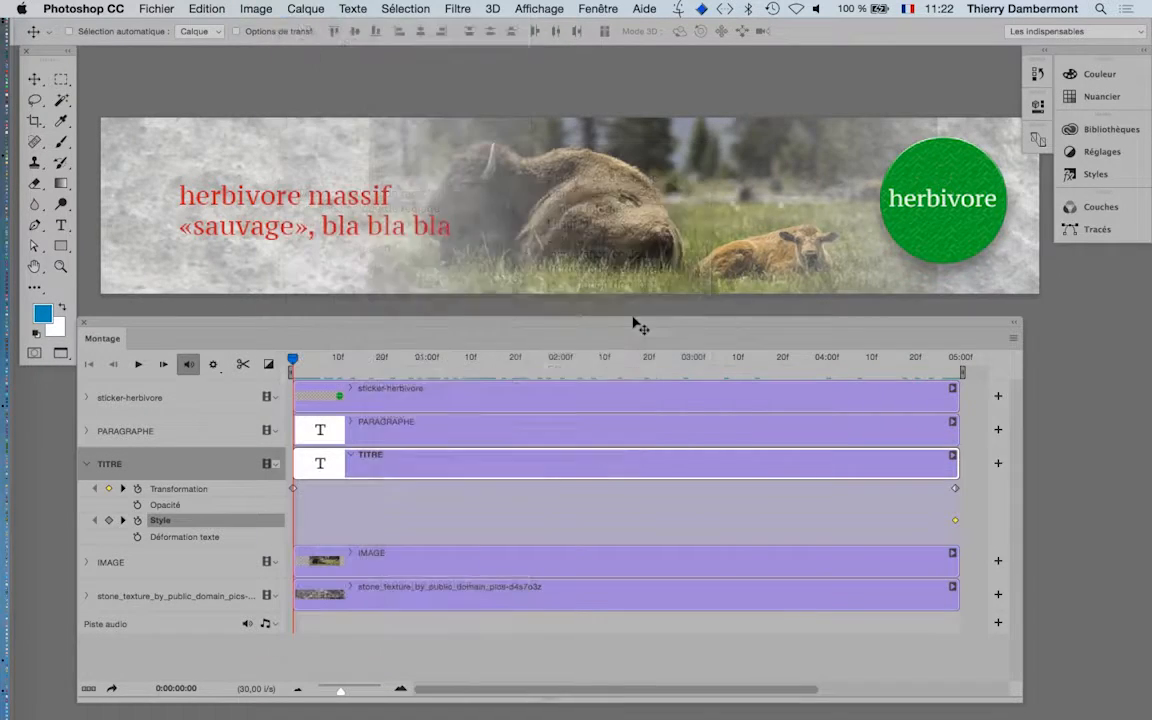
drag(721, 197, 632, 382)
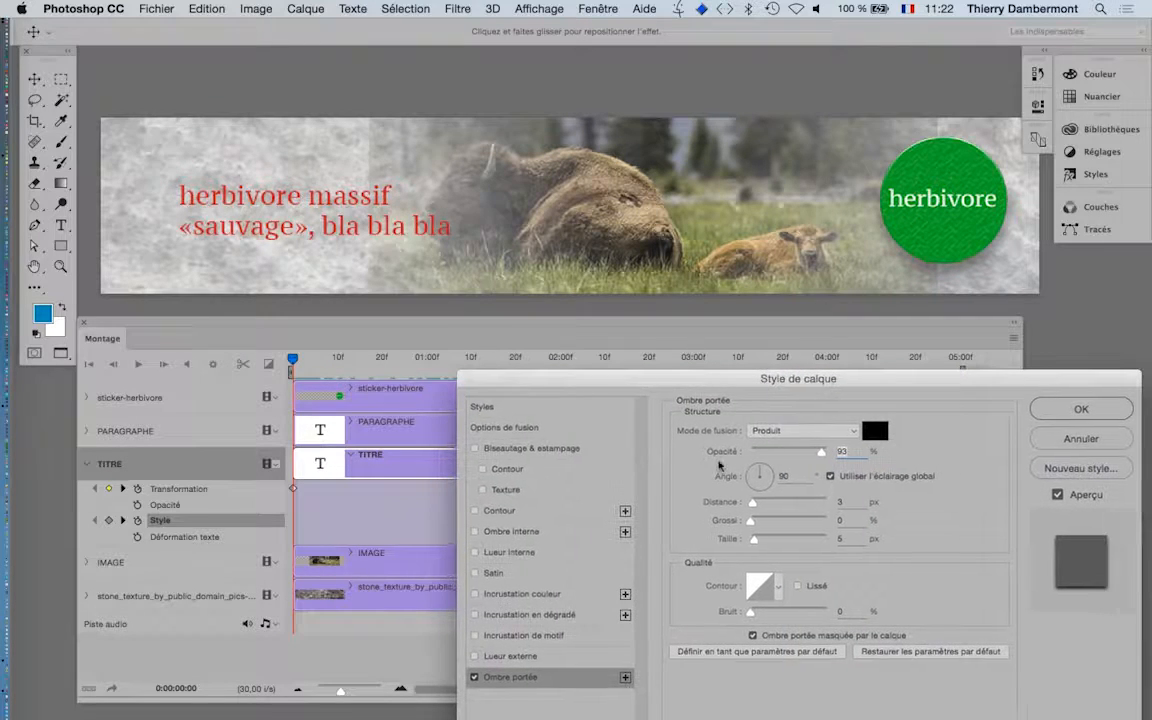
drag(751, 502, 762, 505)
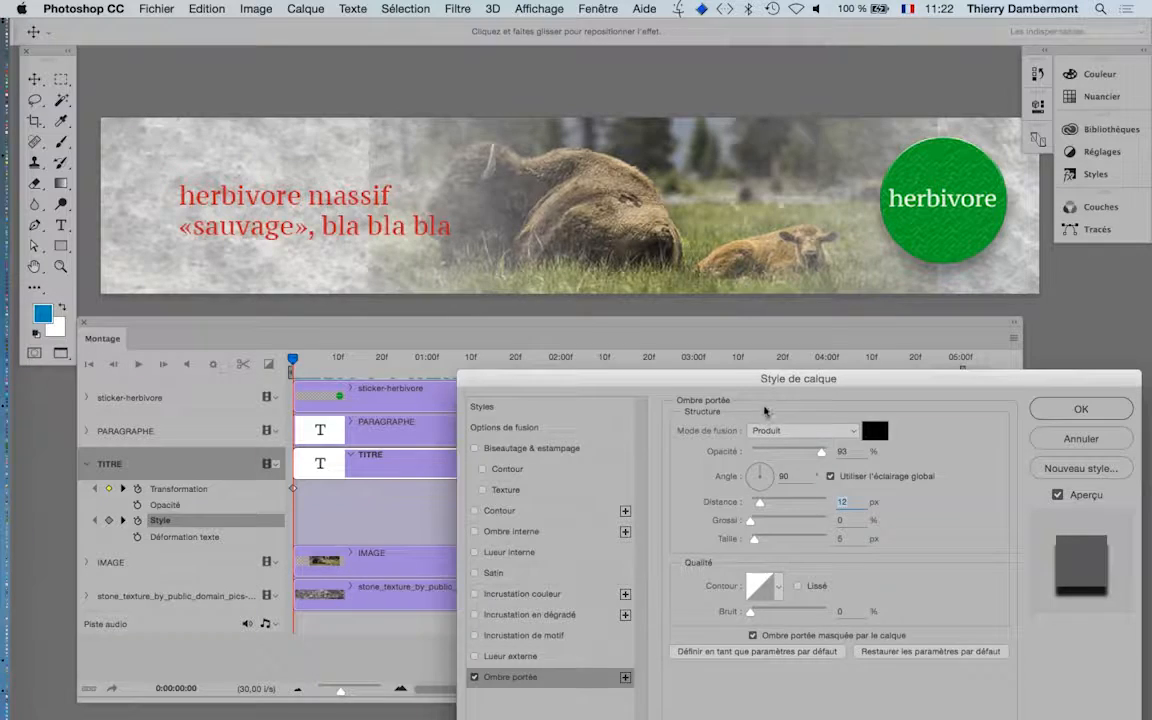
drag(767, 381, 473, 136)
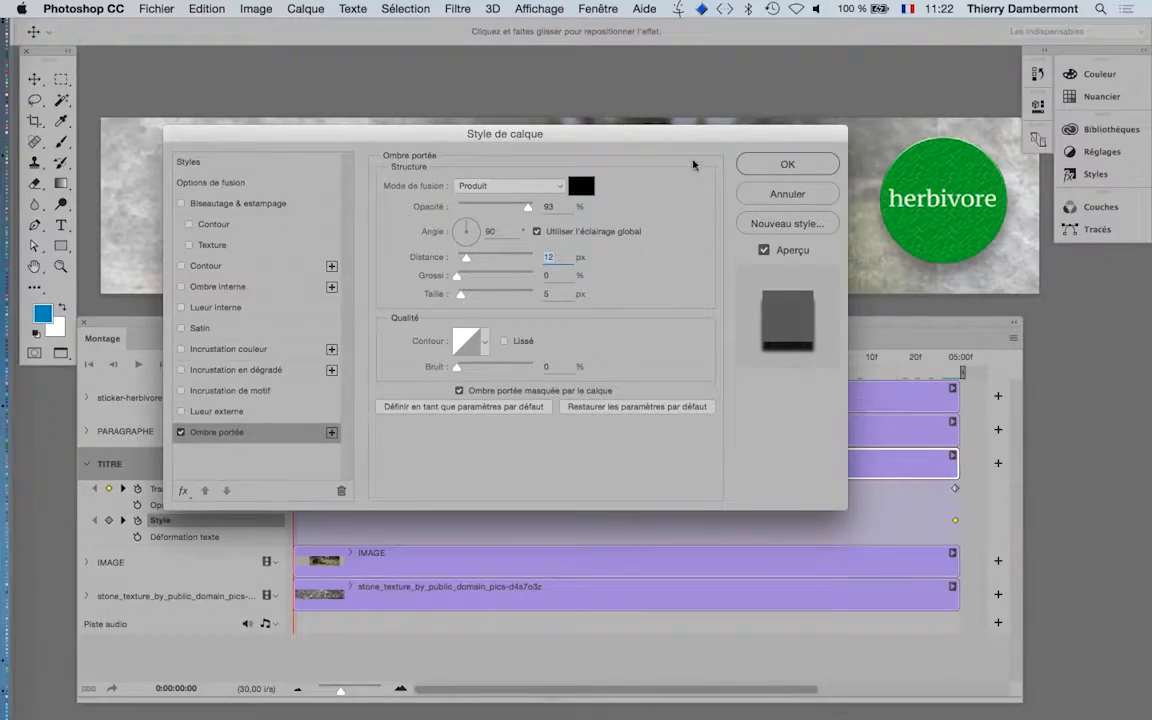
drag(665, 148, 826, 373)
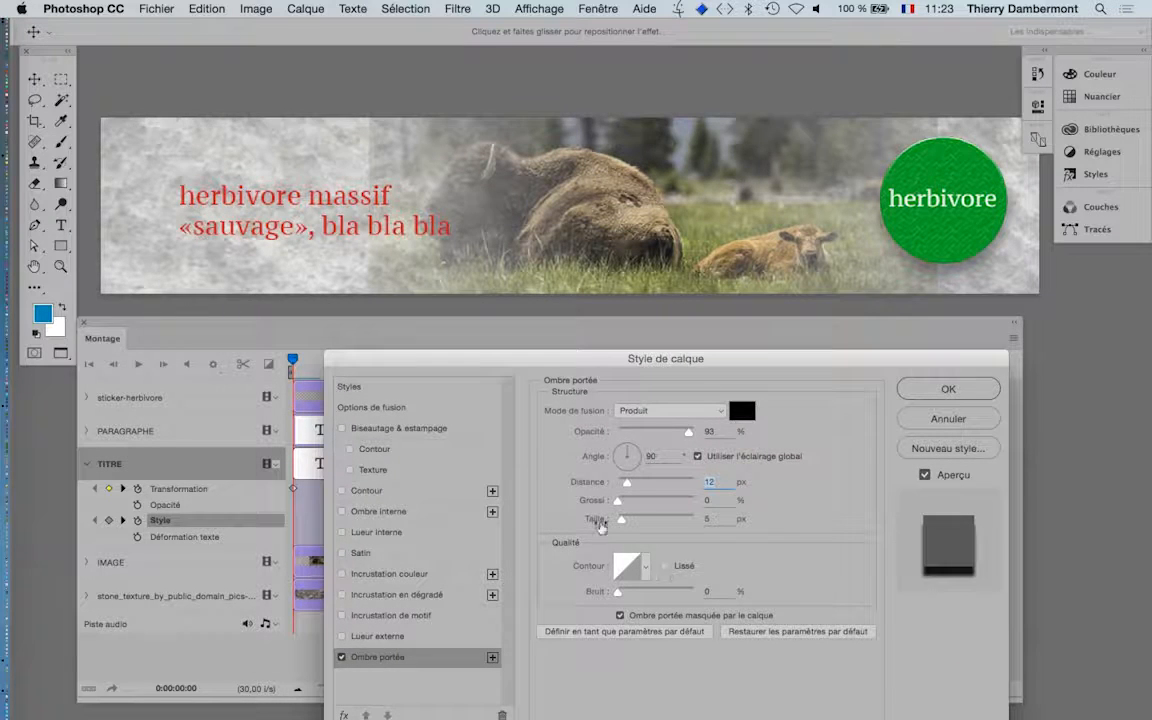
mouse_move(621, 519)
mouse_down()
mouse_move(642, 522)
mouse_move(637, 486)
mouse_move(644, 518)
mouse_up()
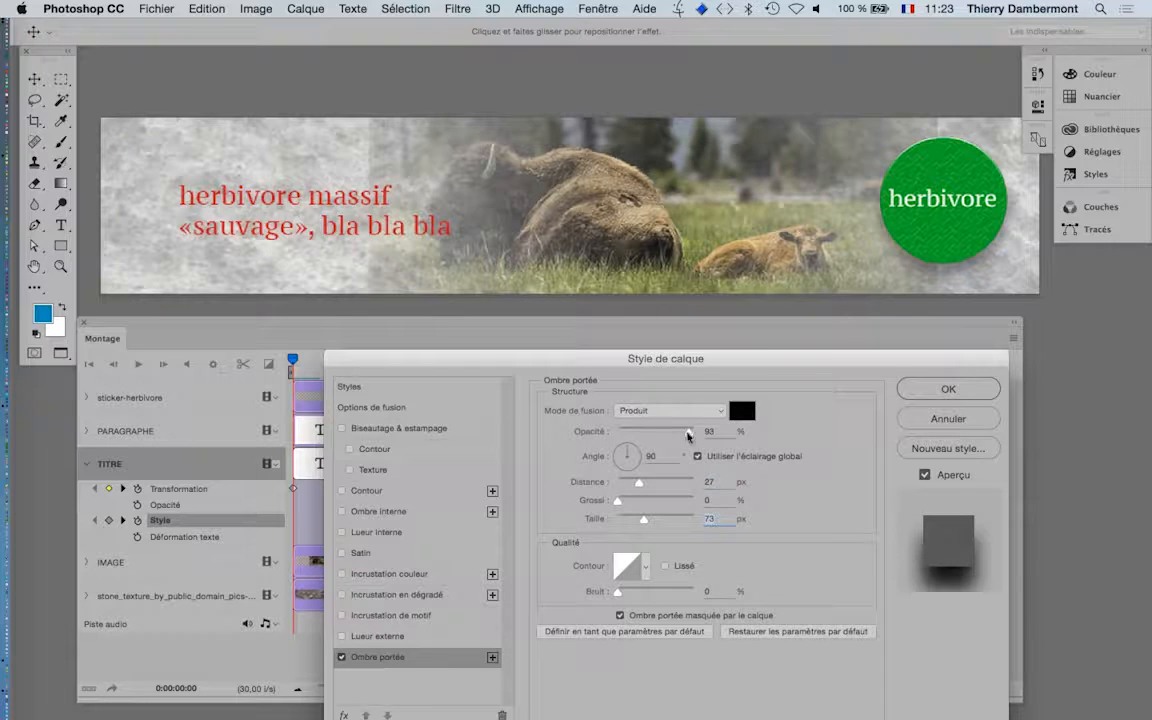
drag(688, 432, 655, 432)
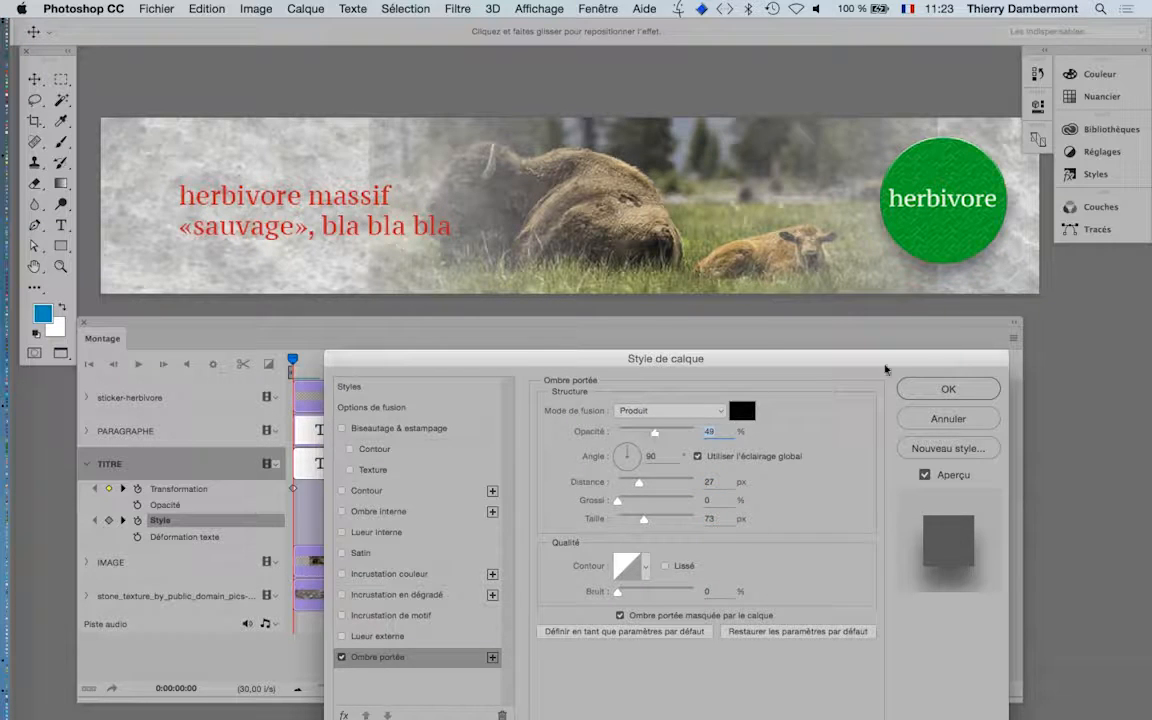
click(945, 390)
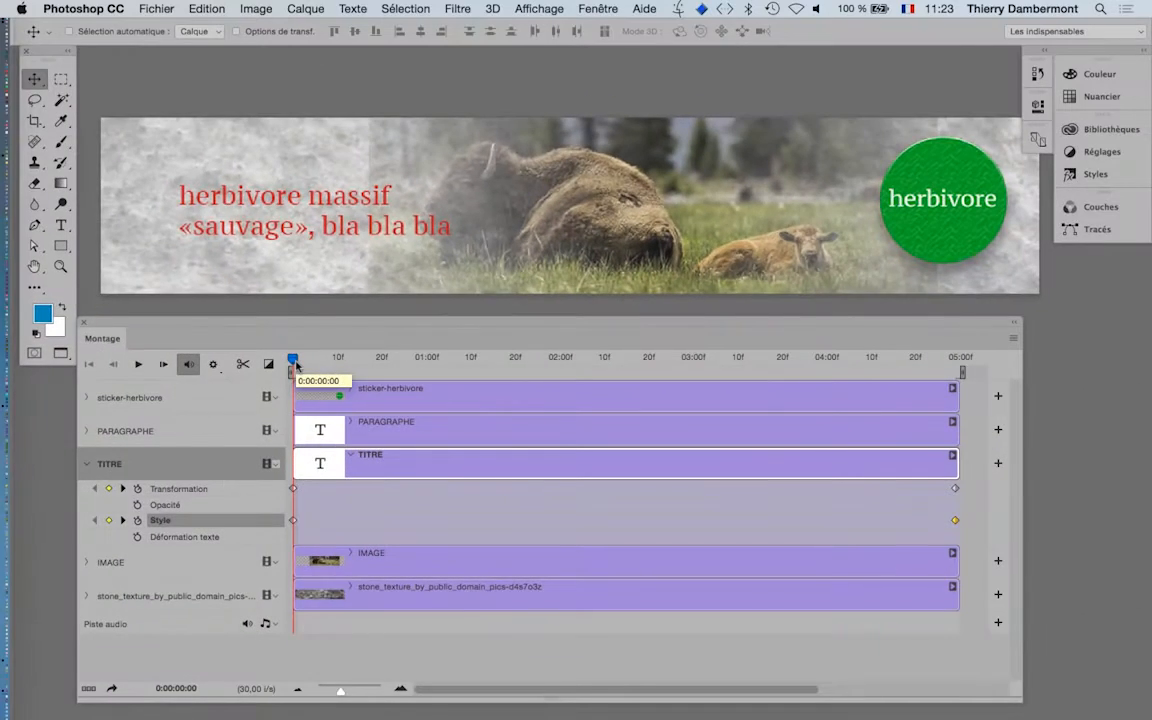
Set the timeline preview resolution to 100 % and scrub through the title animation back to the first frame.
drag(296, 366, 786, 343)
click(212, 364)
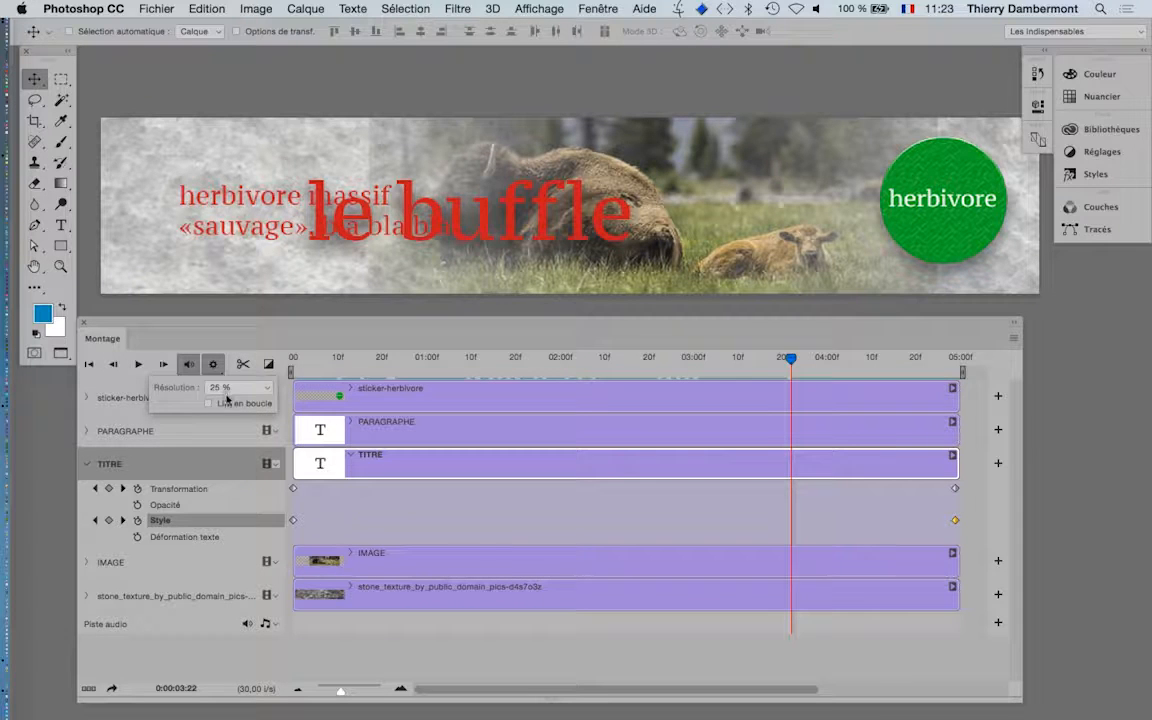
click(228, 389)
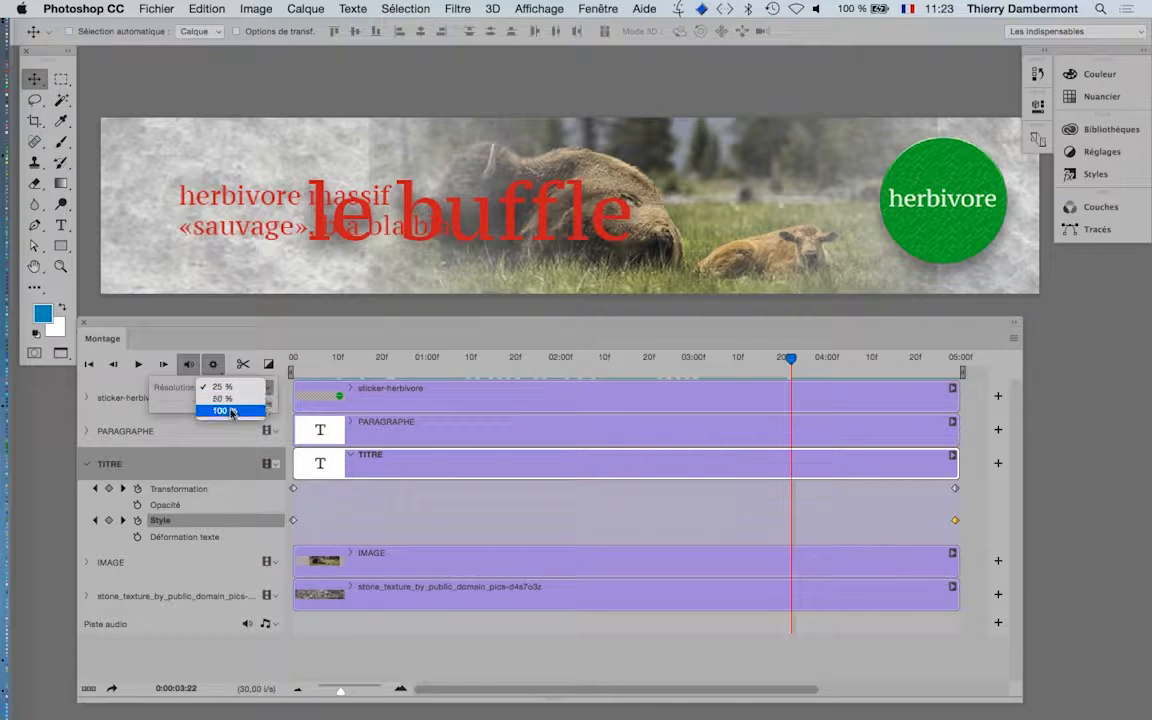
click(229, 411)
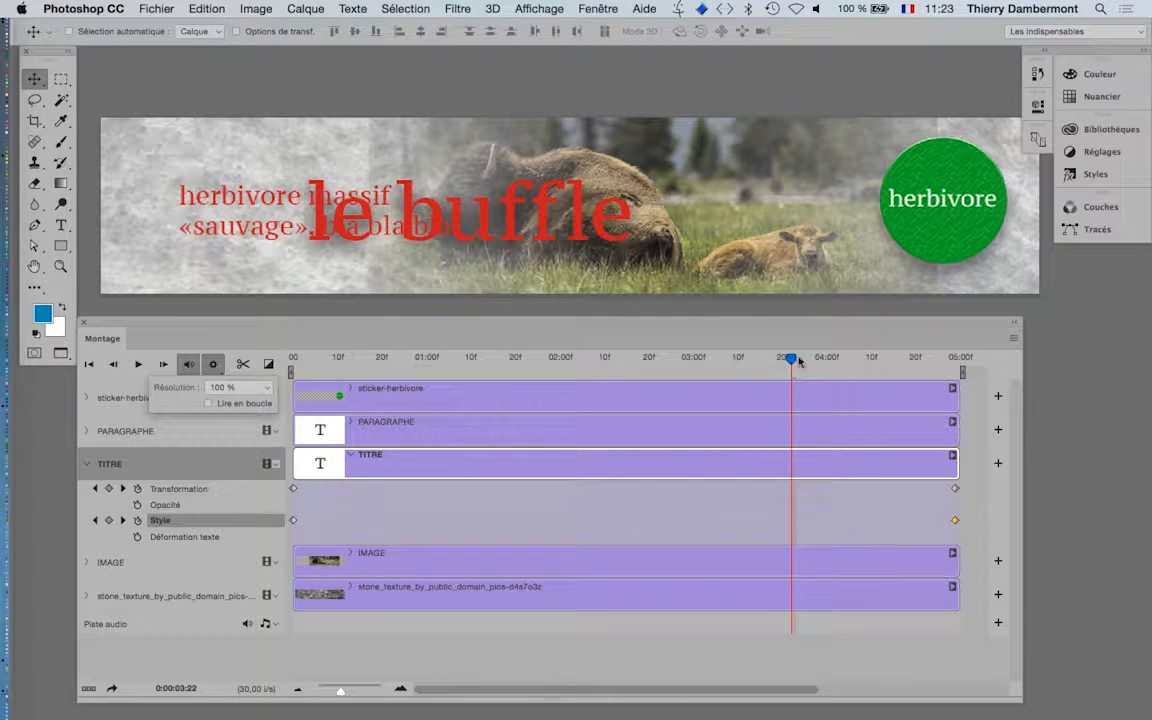
drag(798, 361, 252, 380)
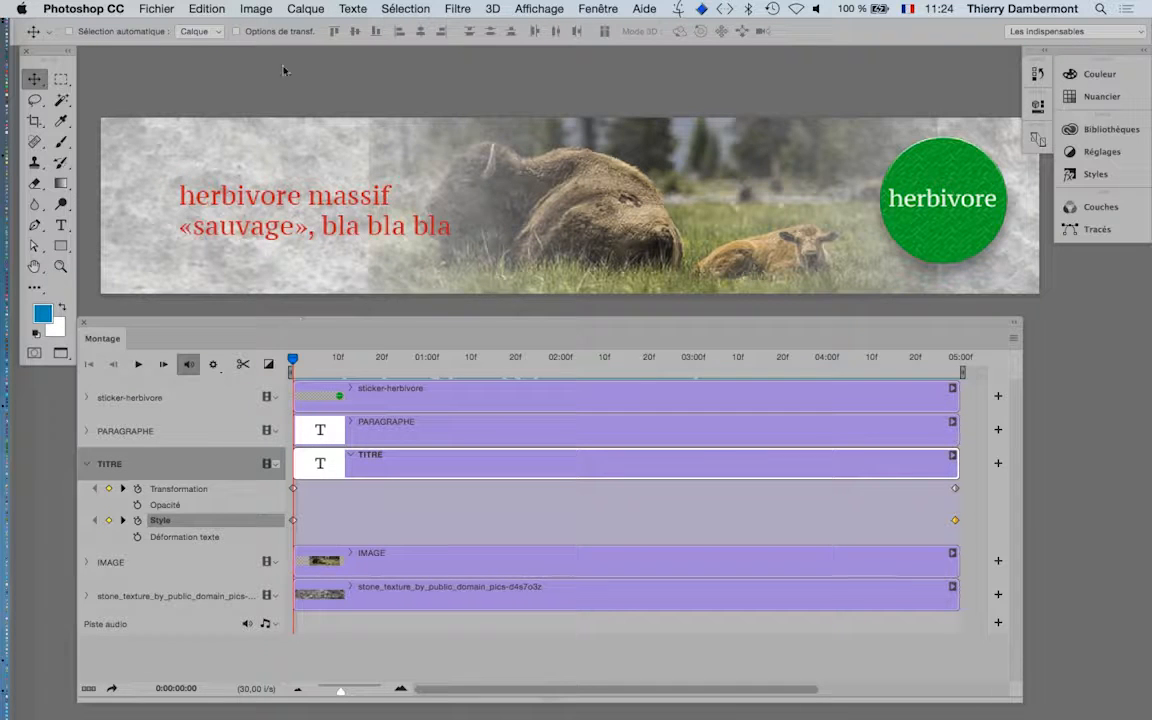
Increase TITRE's drop shadow distance at the first frame, trying 60000 px before reducing it, and apply the style.
click(303, 8)
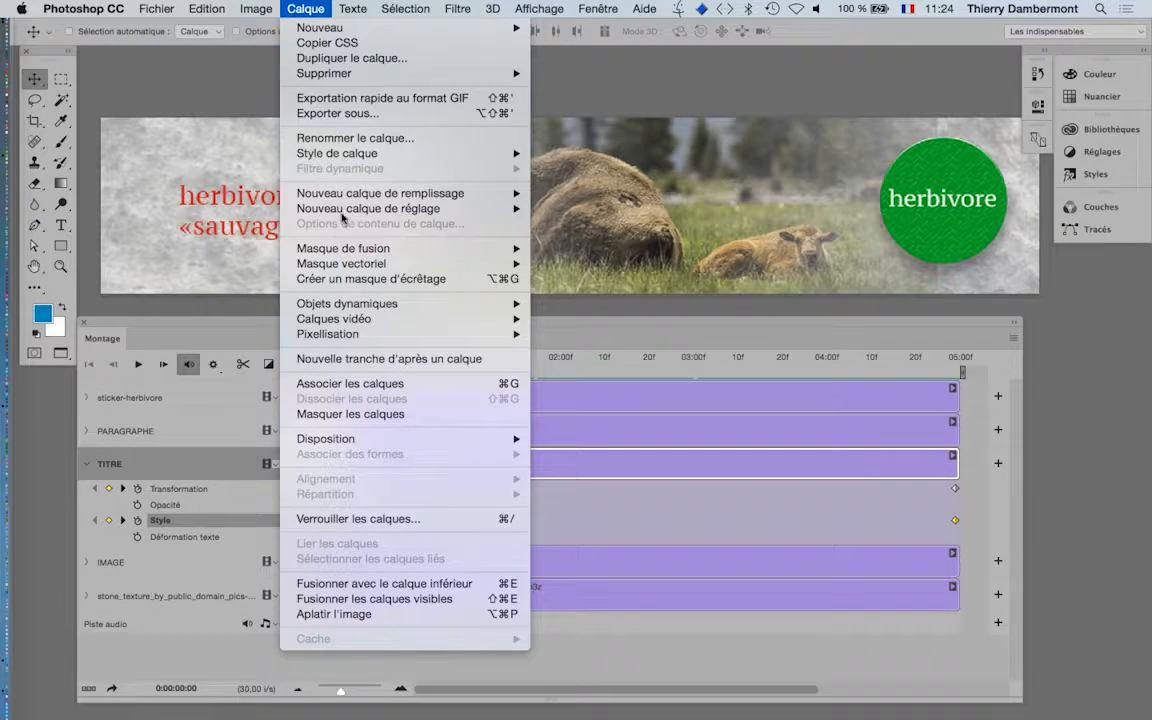
mouse_move(355, 152)
click(600, 315)
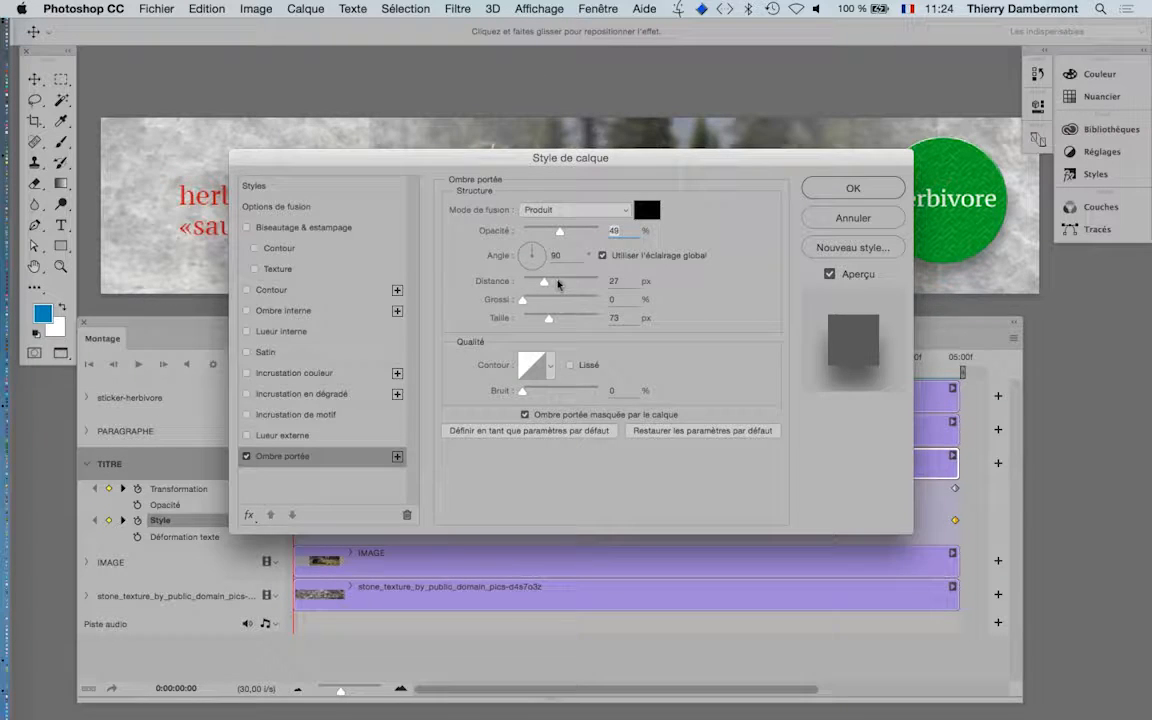
drag(545, 282, 601, 281)
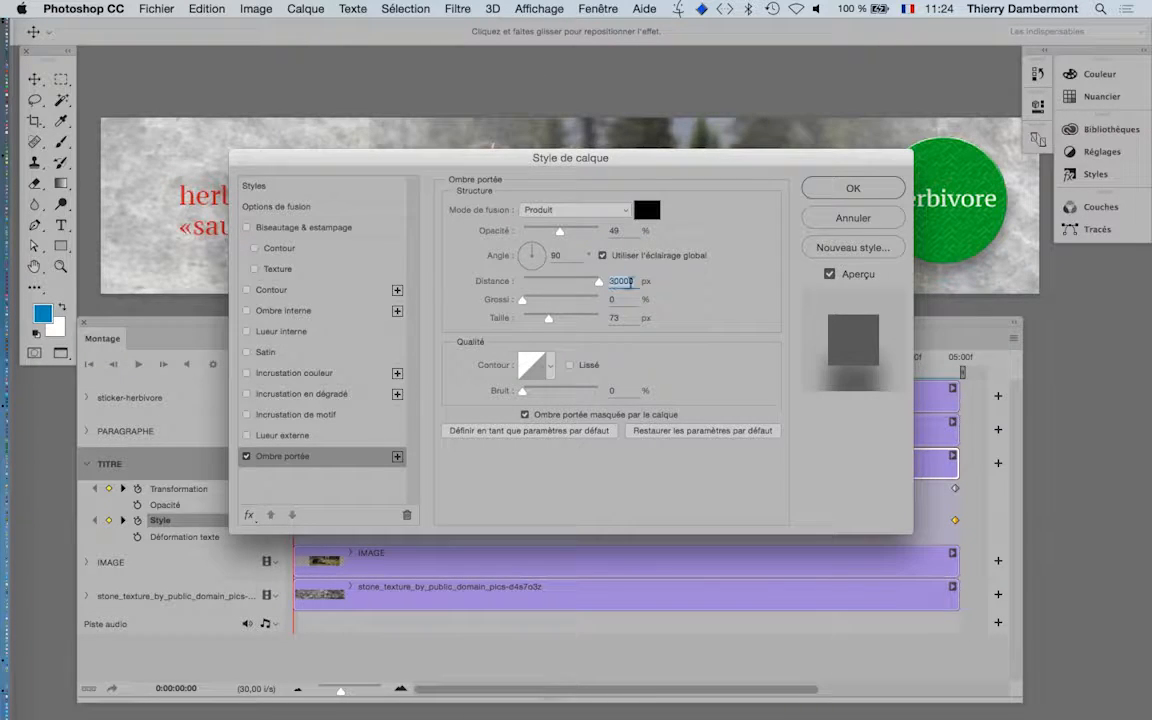
text(60000)
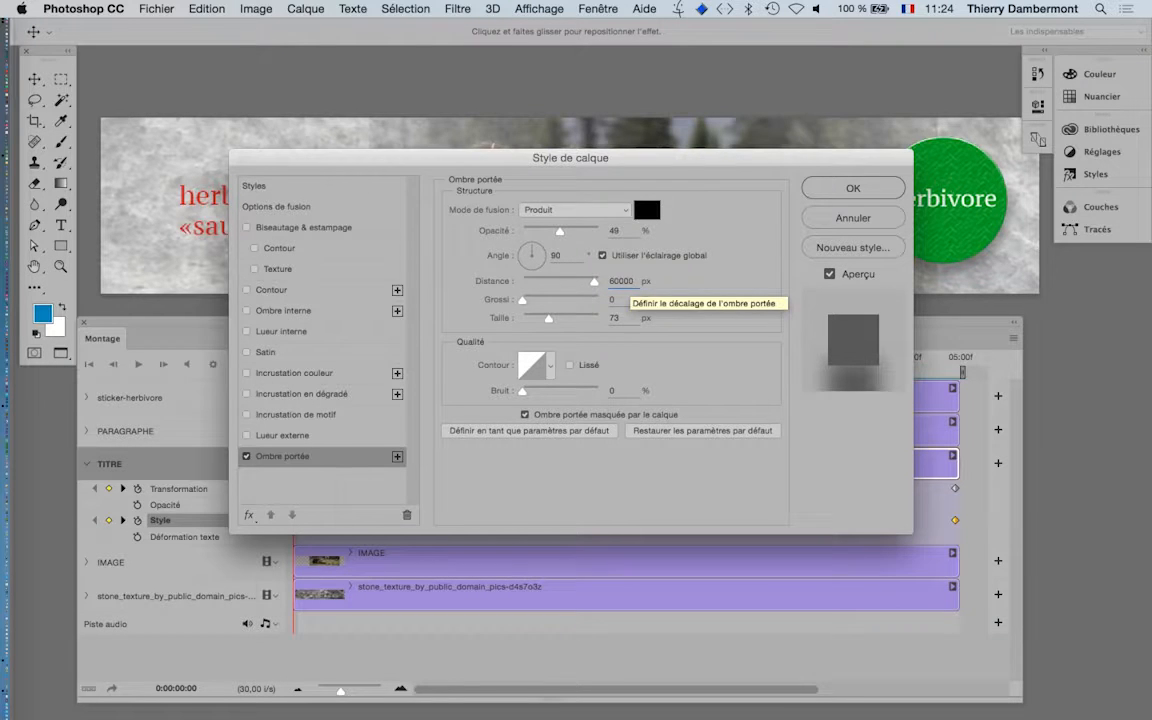
key(Return)
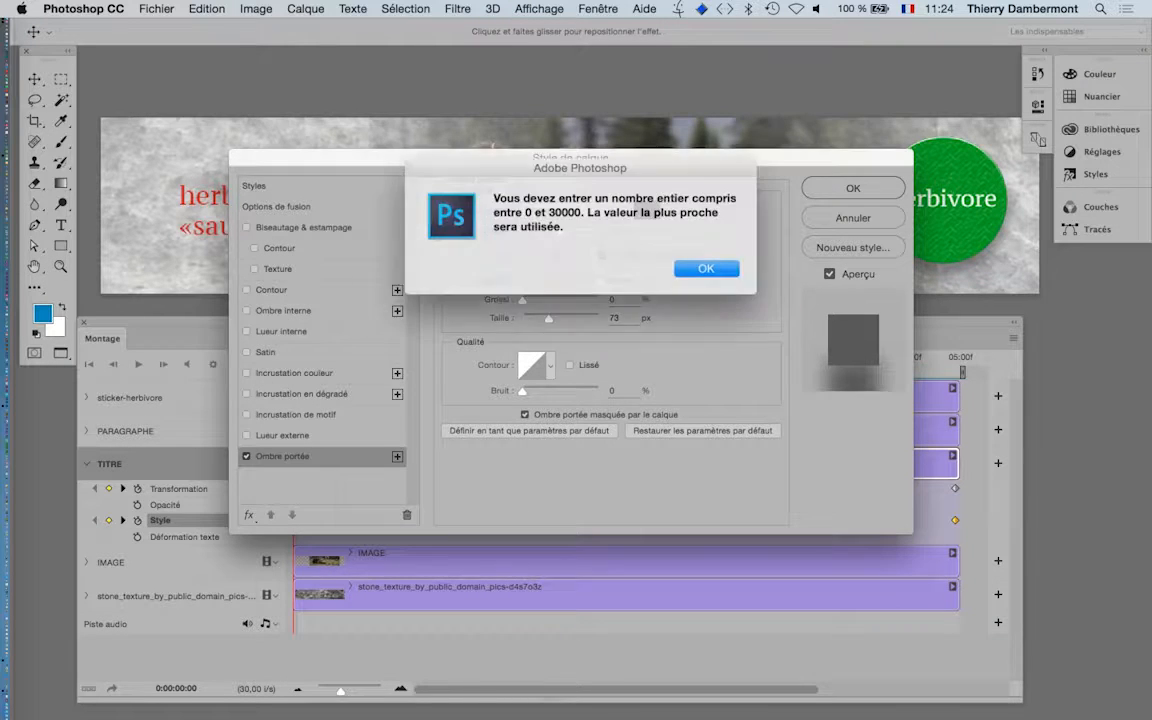
click(710, 270)
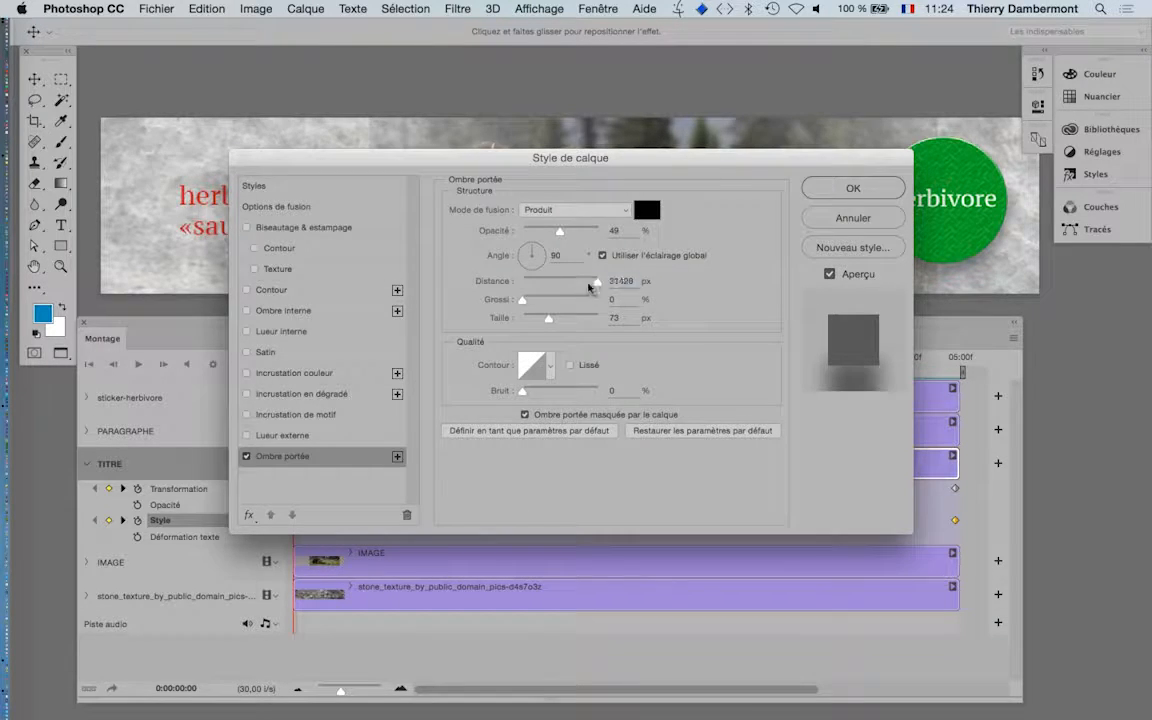
drag(600, 281, 567, 287)
click(830, 190)
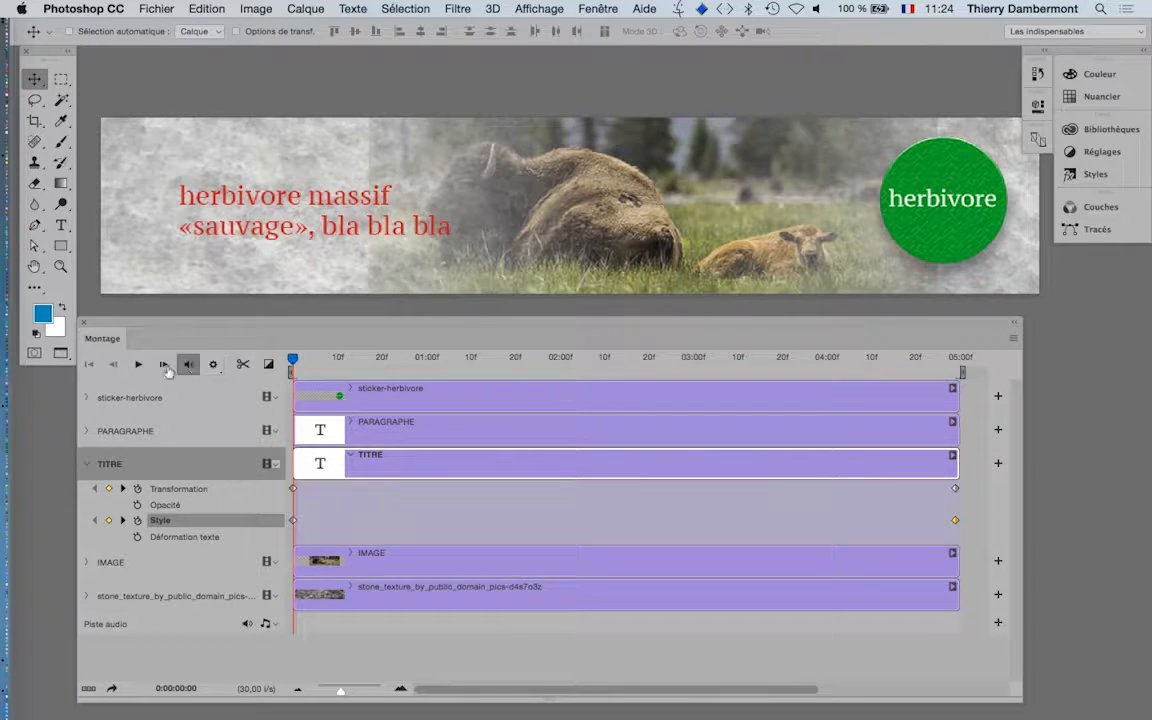
Play the title animation to check its drop shadow, and scrub back to the first frame.
key(space)
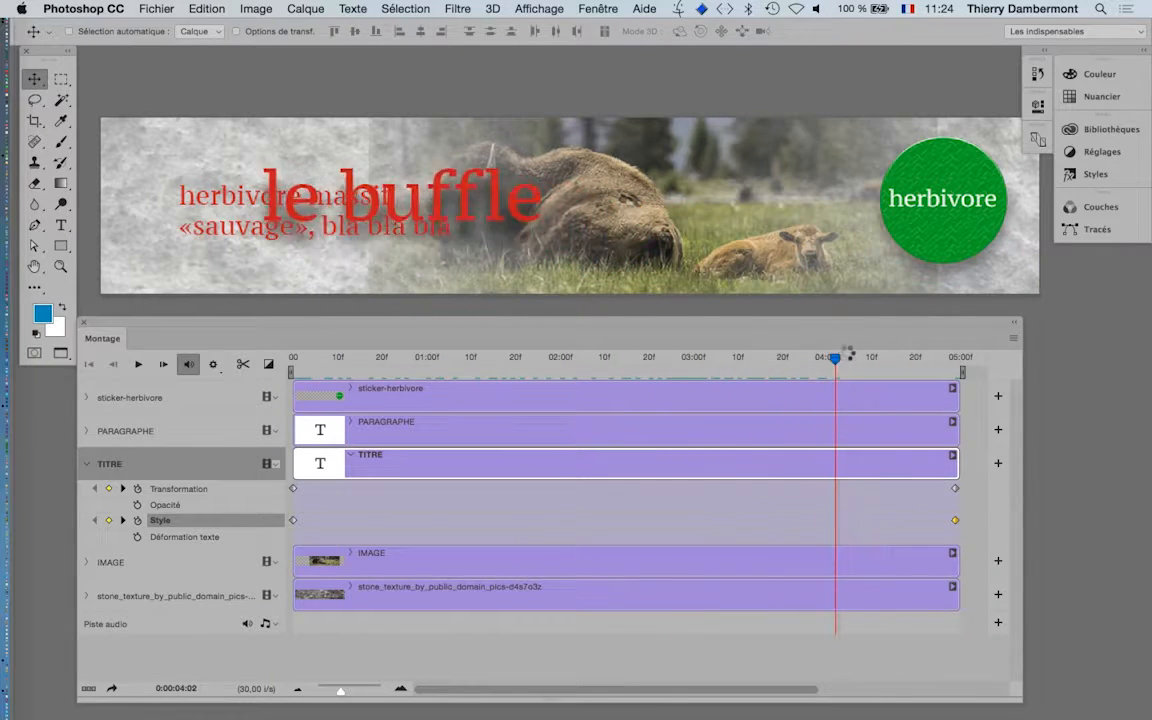
drag(849, 352, 763, 374)
drag(687, 378, 306, 345)
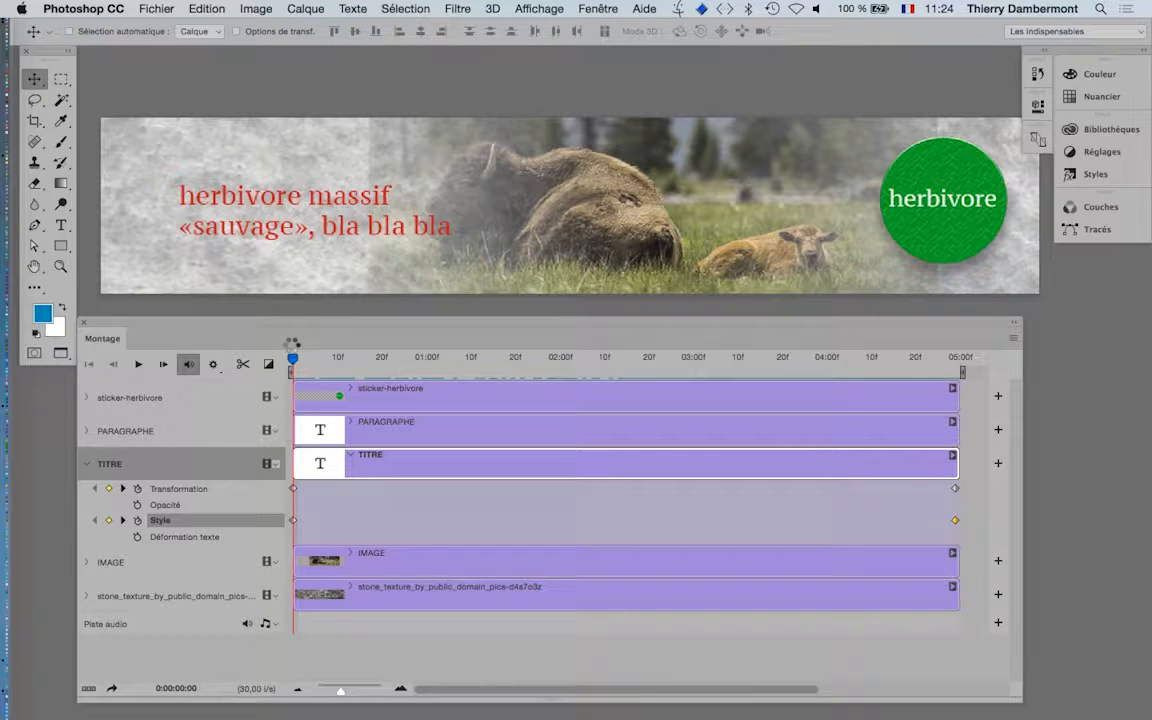
At the first frame, set TITRE's drop shadow distance to 205 px and scrub through the animation to the last frame.
click(290, 9)
mouse_move(330, 153)
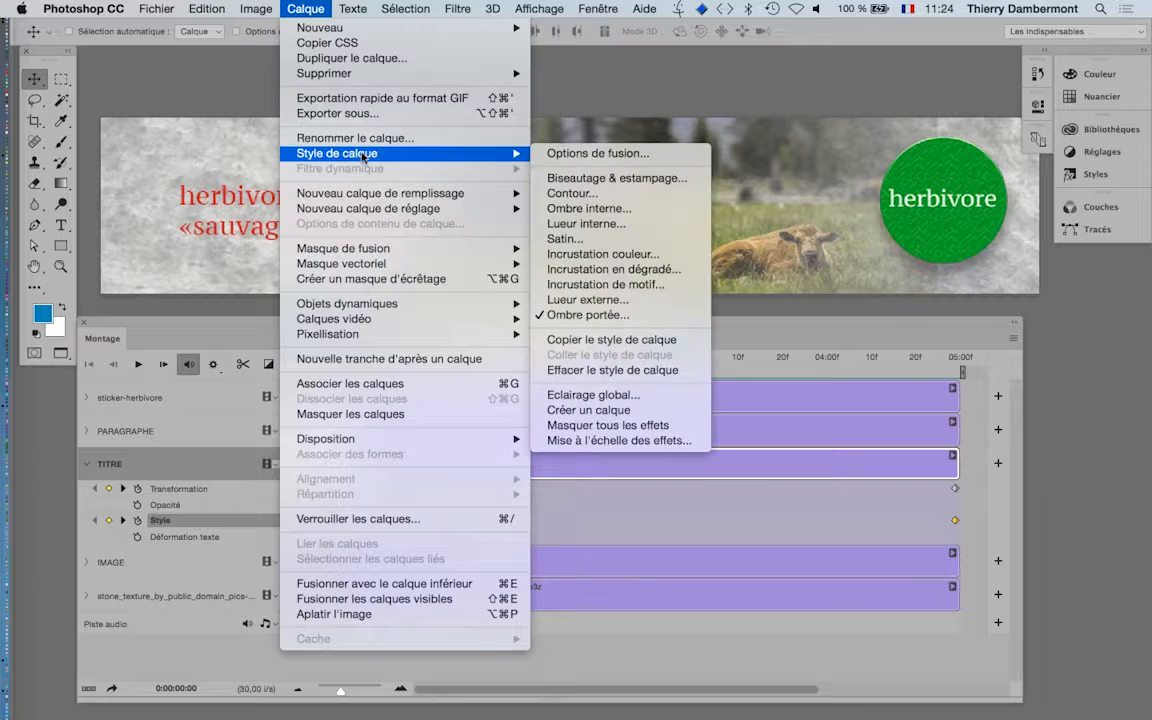
click(613, 322)
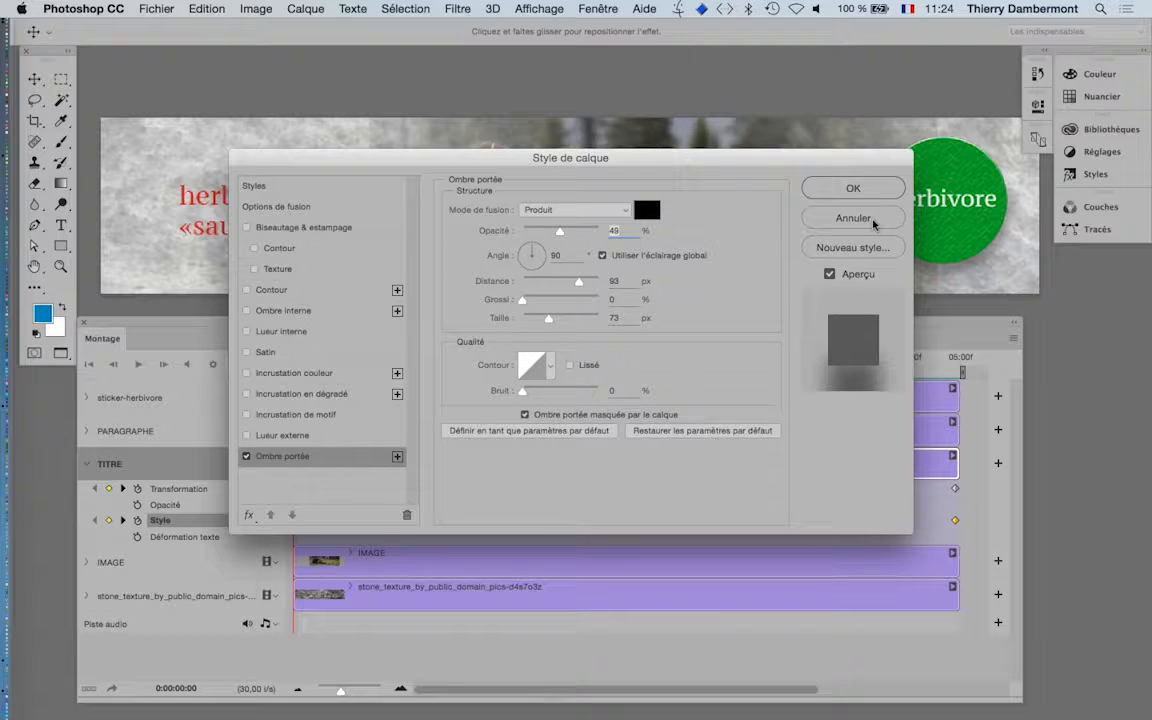
drag(578, 281, 589, 286)
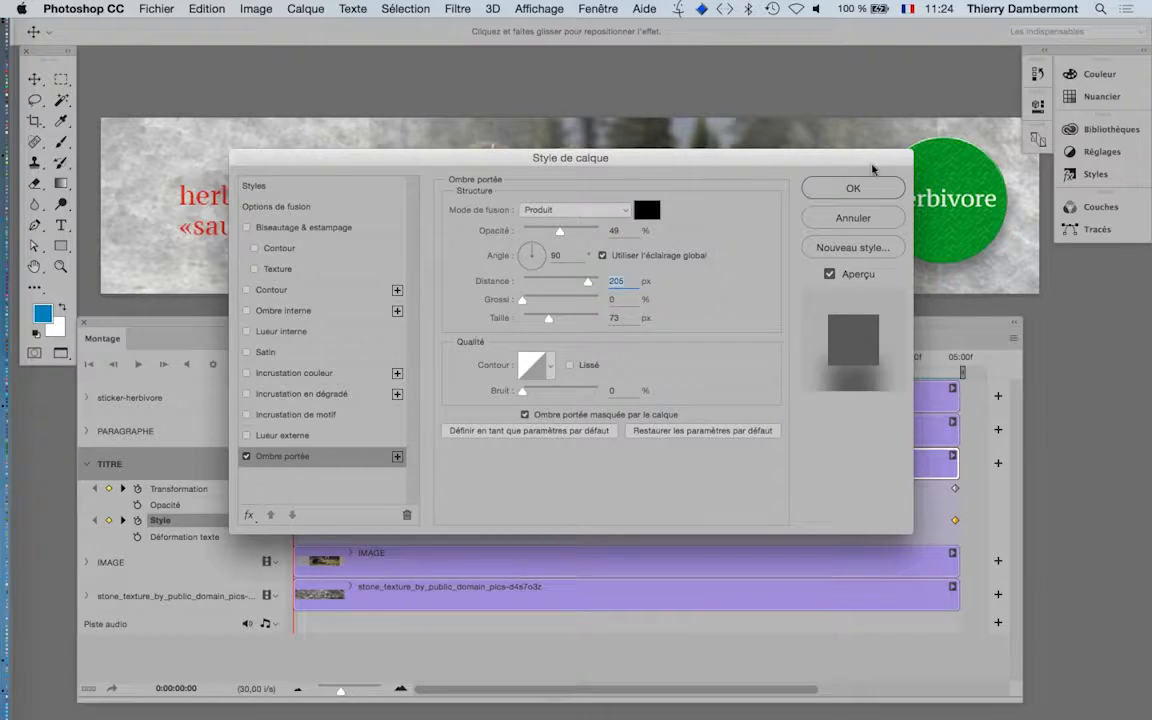
key(Return)
drag(292, 366, 944, 338)
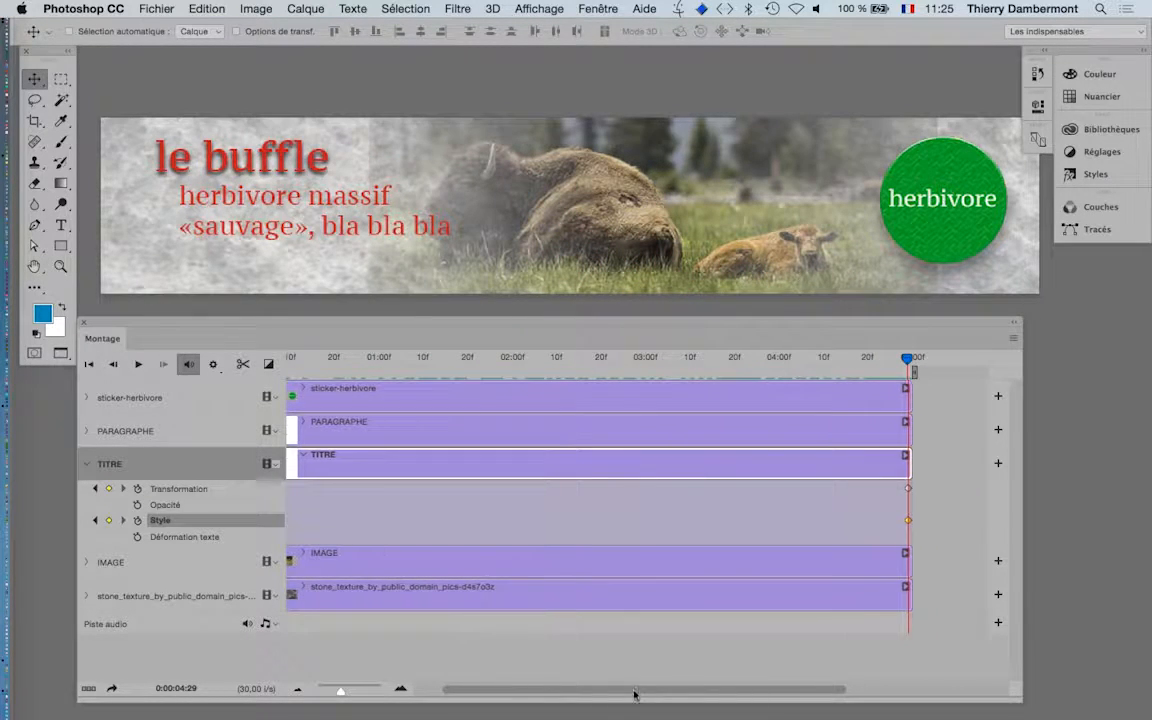
drag(636, 690, 443, 686)
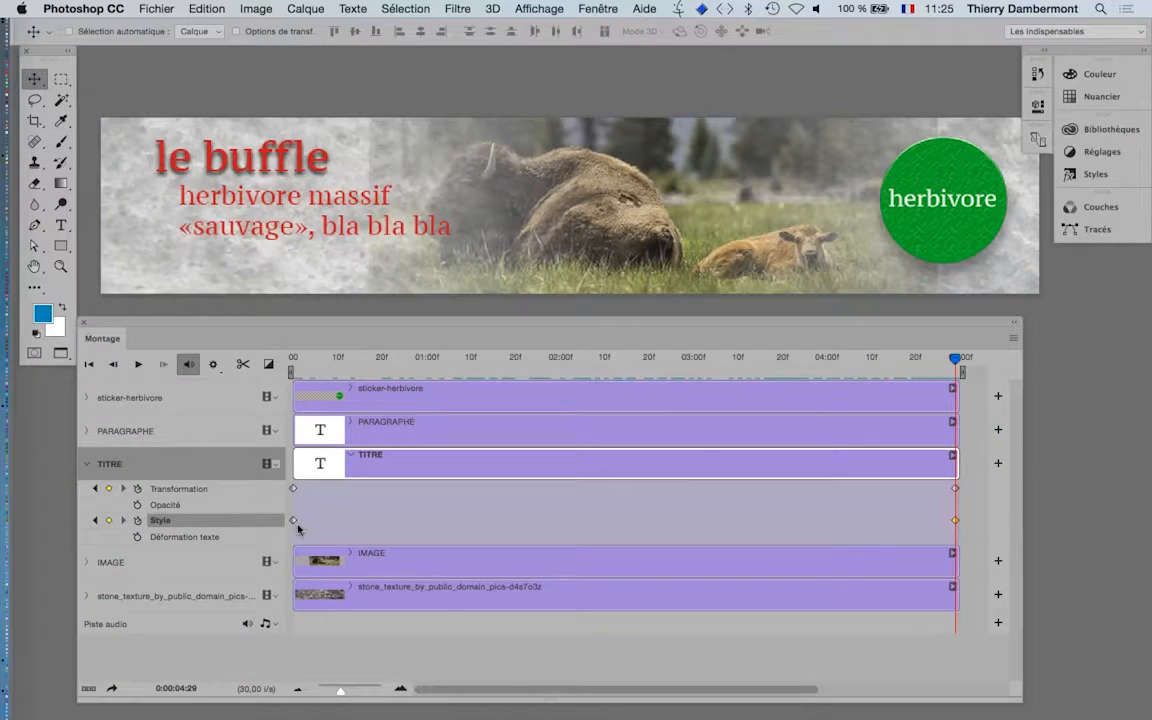
Save the banner in Photoshop format in the "animation de bannières" folder, keeping its layers and ICC profile.
click(166, 8)
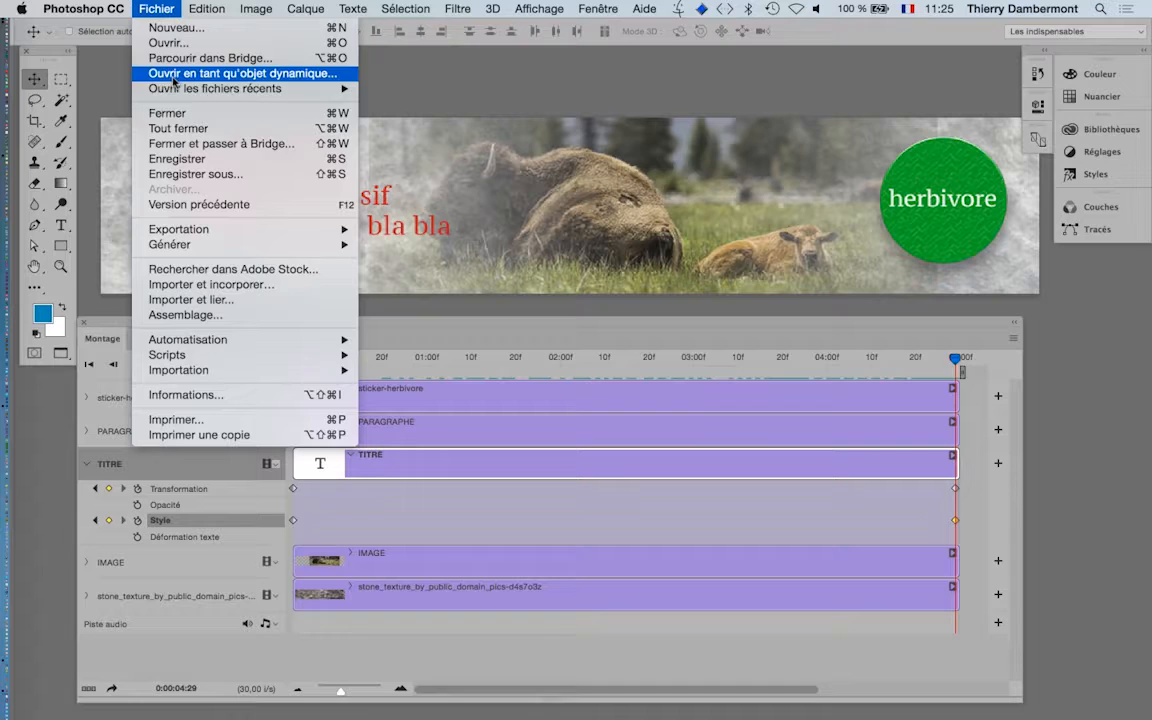
click(194, 162)
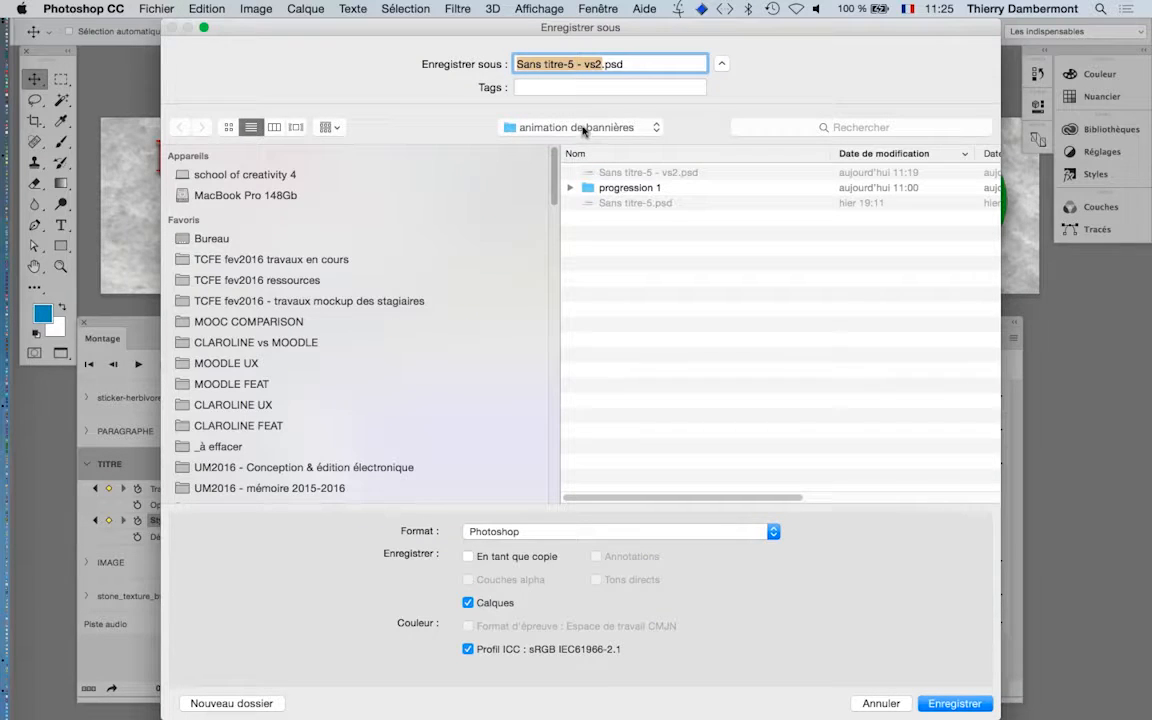
click(600, 65)
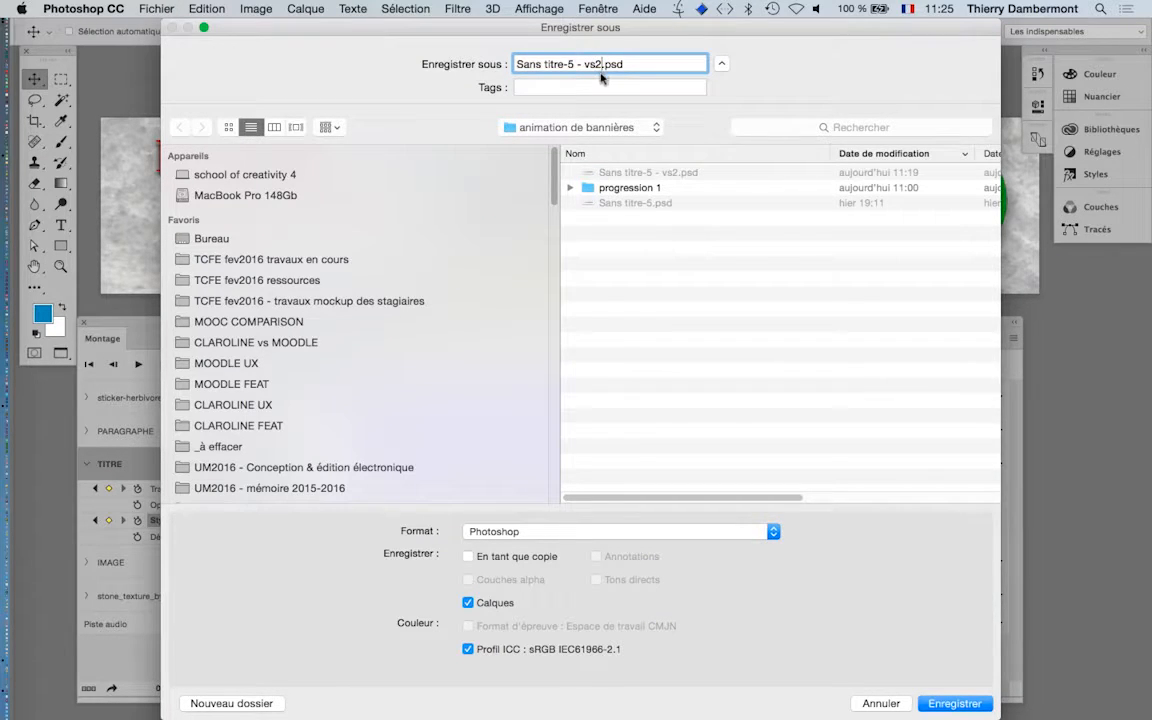
key(Return)
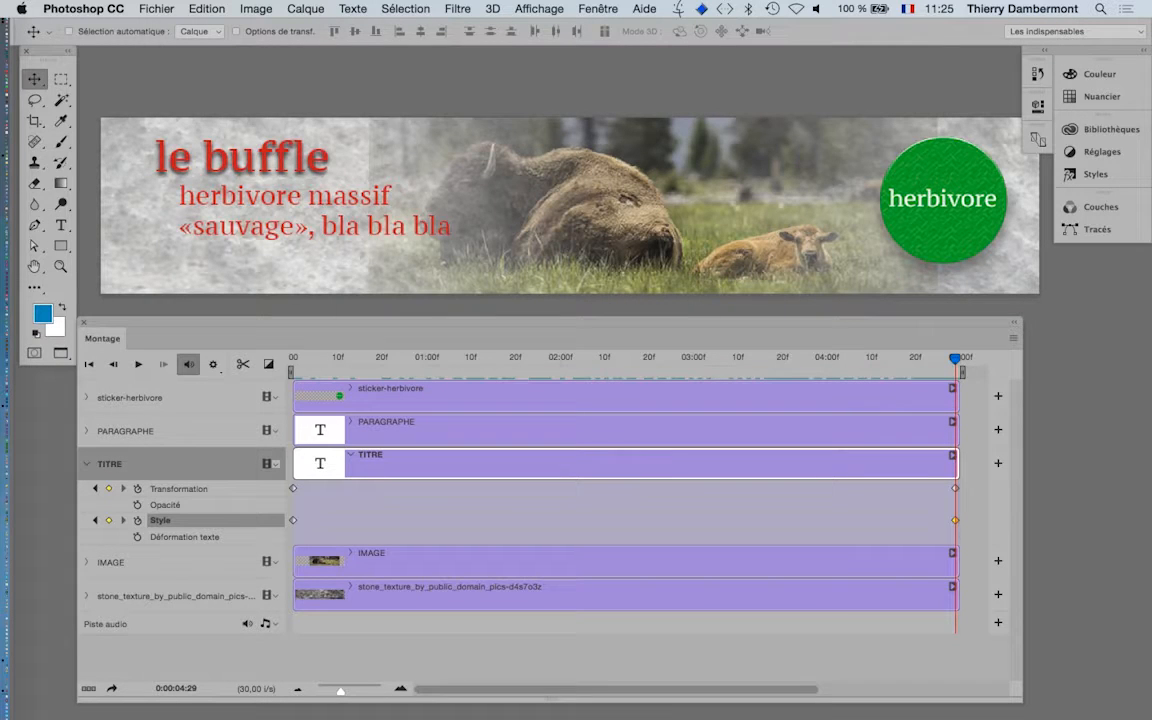